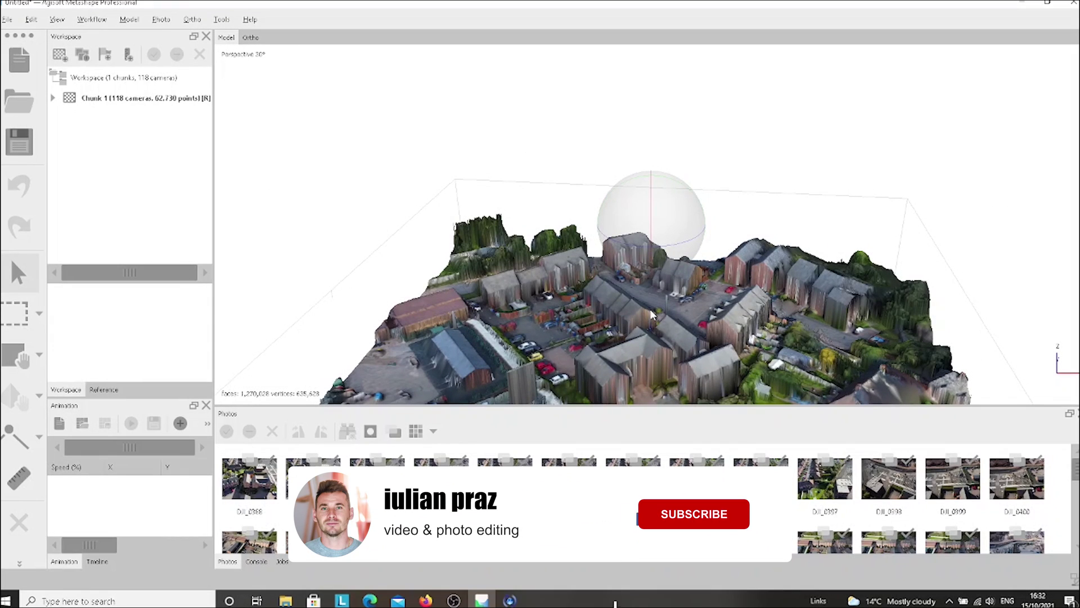
# Build a digital elevation model for the chunk with the default settings
pyautogui.scroll(-1, 653, 315)
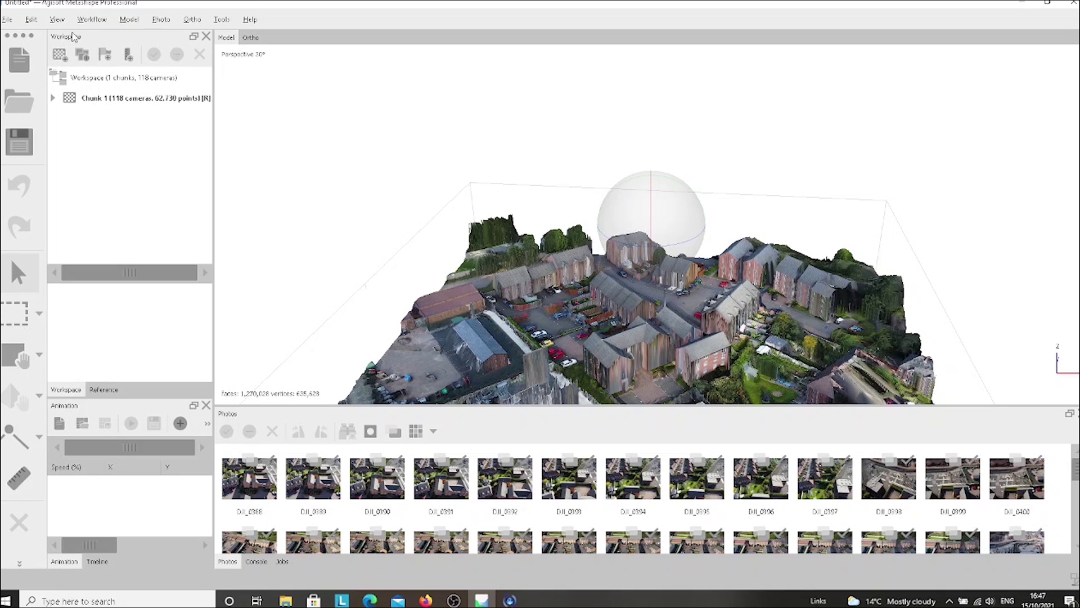
pyautogui.click(105, 20)
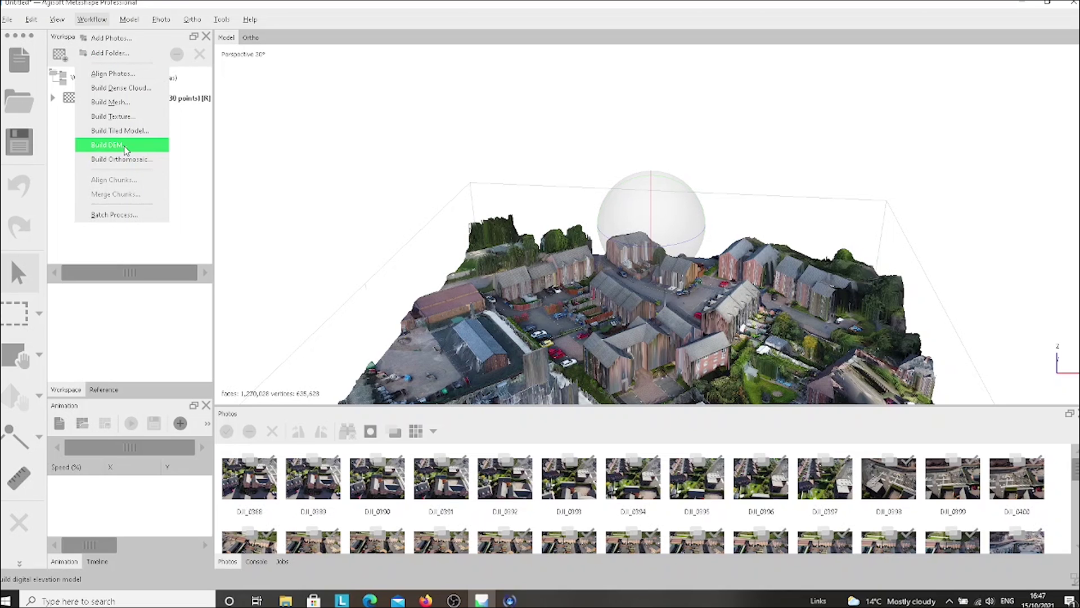
pyautogui.click(115, 145)
pyautogui.click(519, 449)
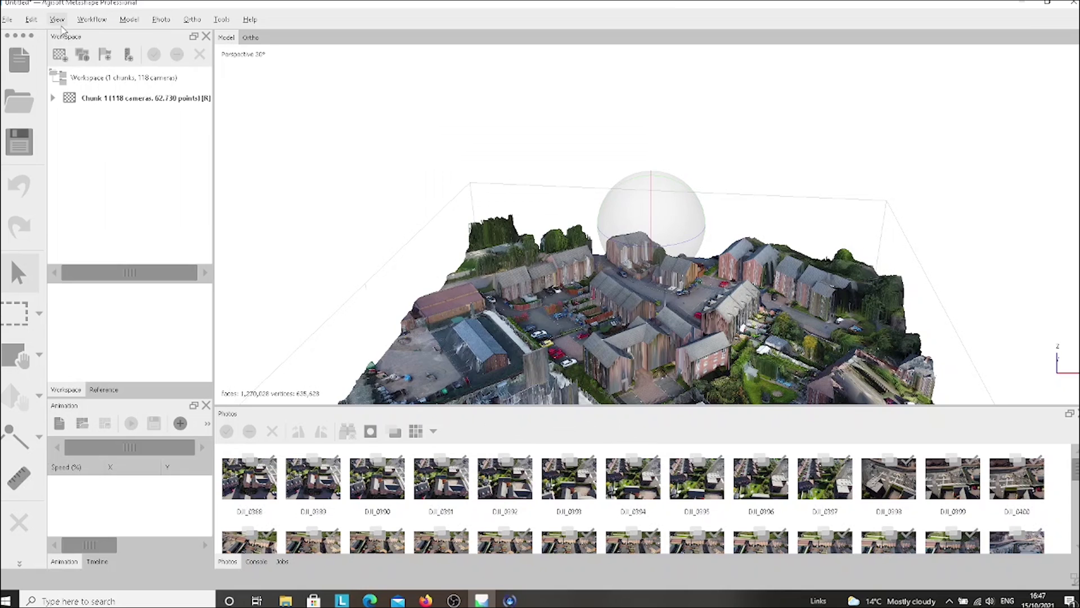
# Save the Metashape project as 'DJI Mini 2'
pyautogui.write('DJI Mini 2')
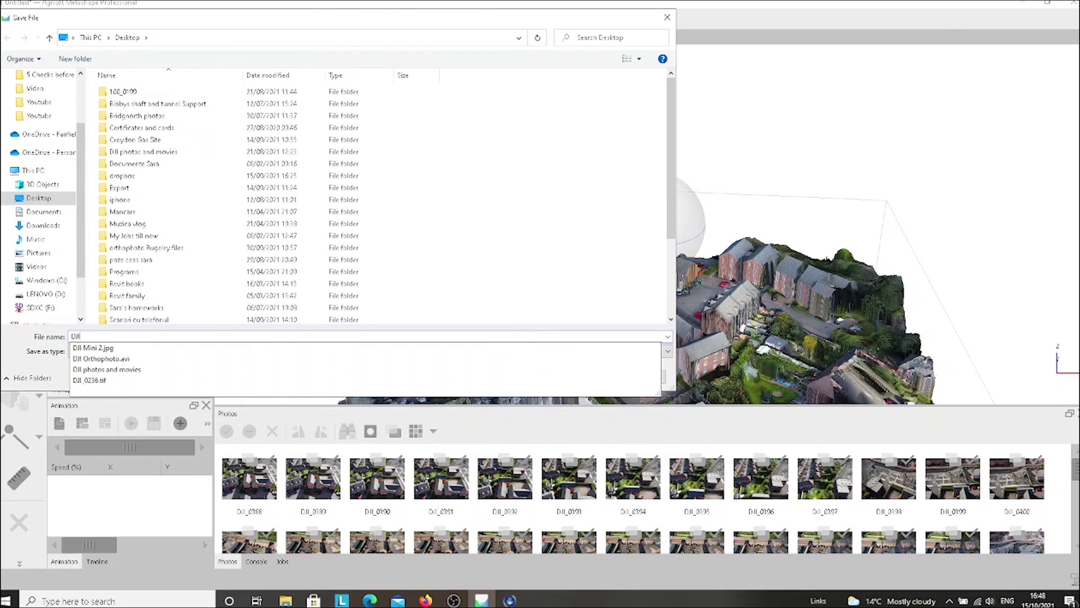
pyautogui.press('Return')
pyautogui.click(90, 19)
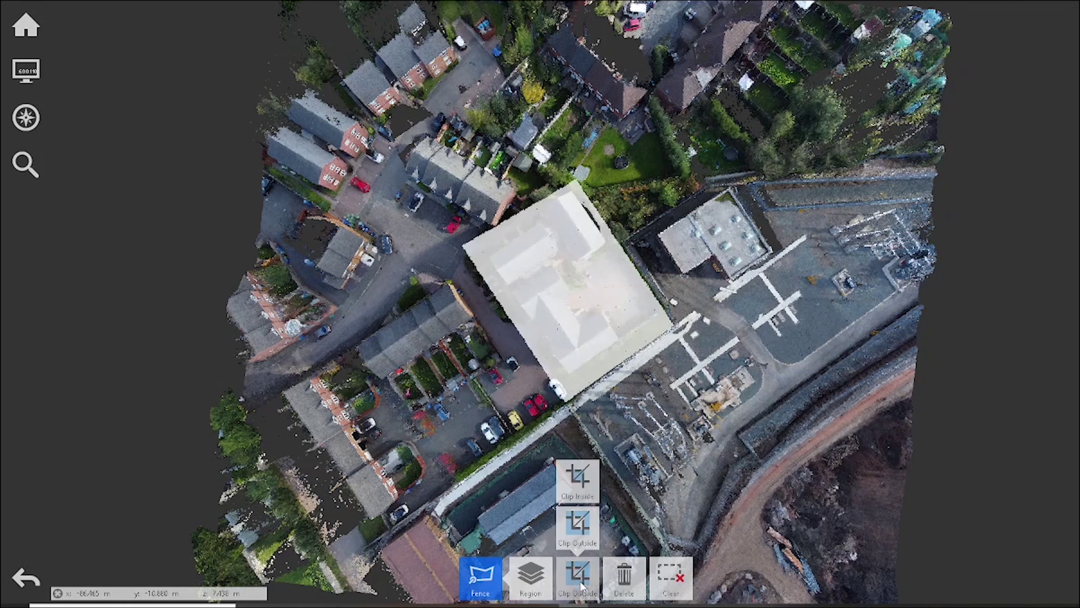
# Clip the cloud outside the fence and resize the limit box around the brick housing block
pyautogui.click(578, 526)
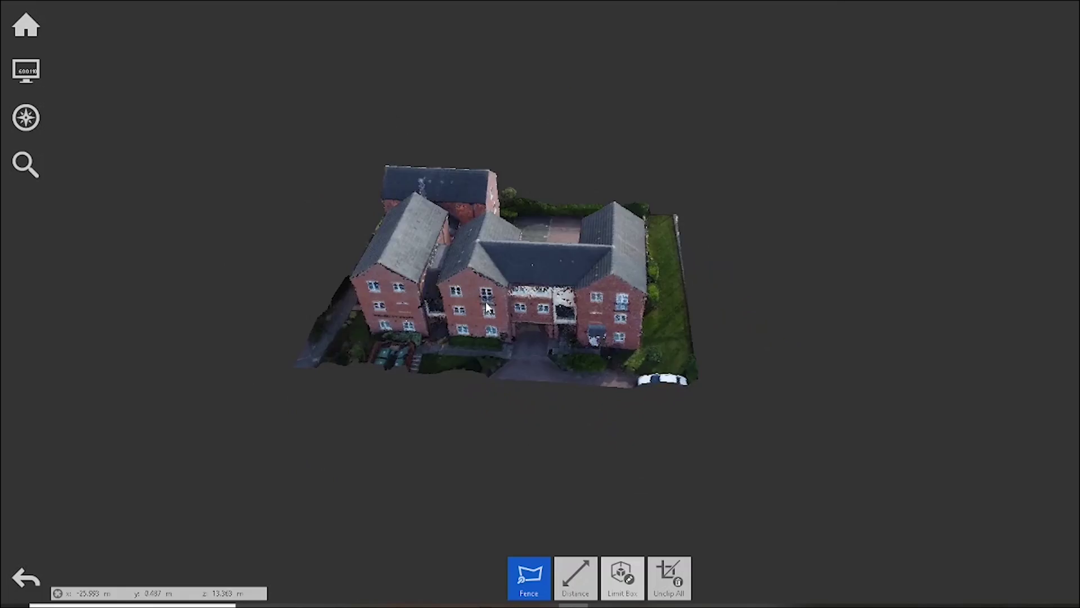
pyautogui.moveTo(488, 307); pyautogui.dragTo(613, 418)
pyautogui.click(622, 575)
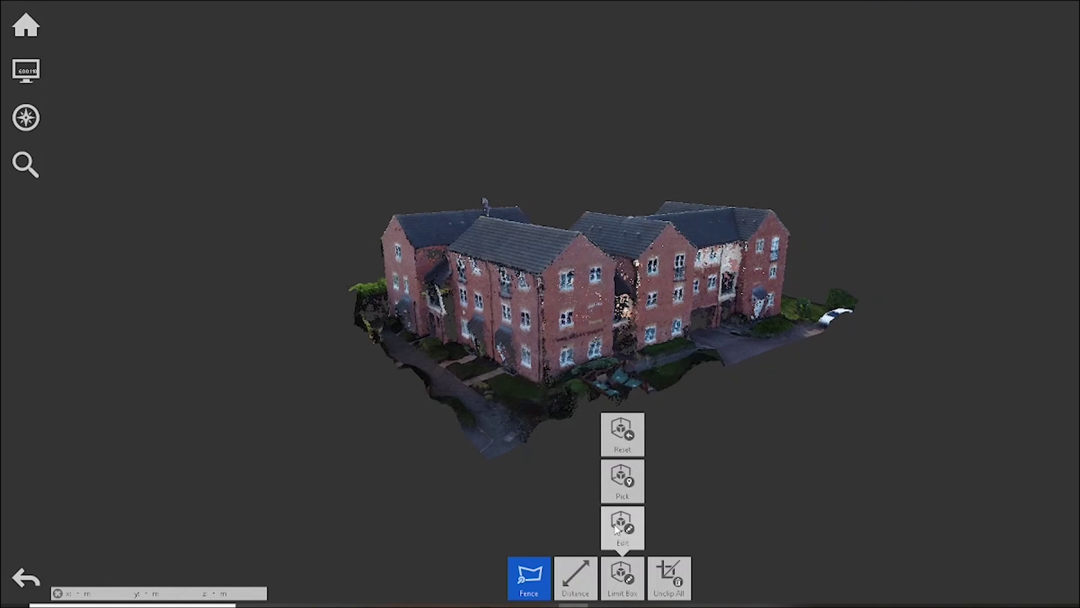
pyautogui.click(622, 527)
pyautogui.moveTo(635, 319); pyautogui.dragTo(820, 301)
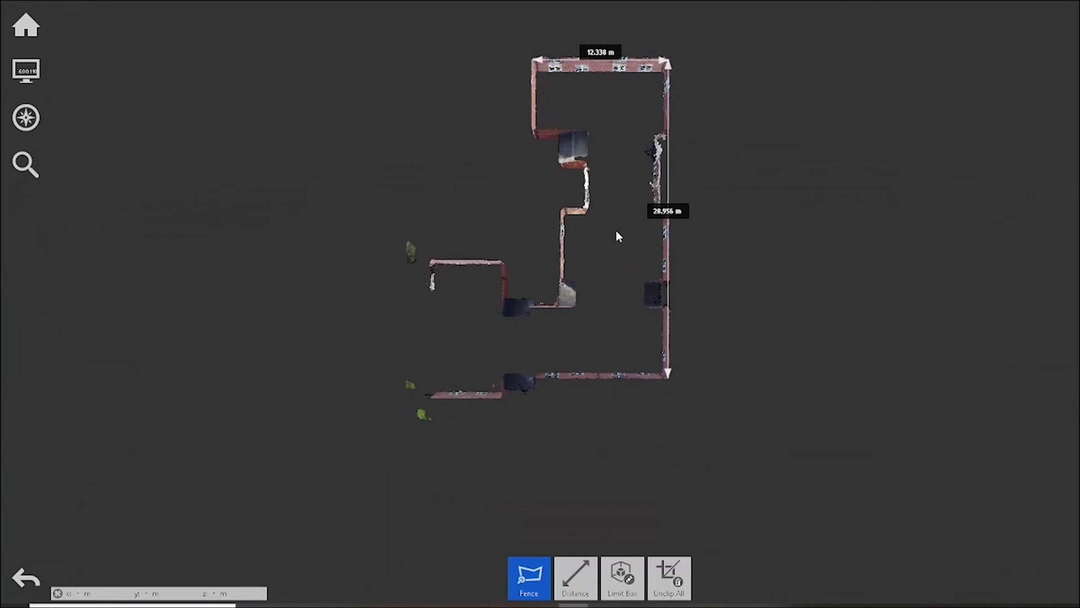
# Colour the point cloud by elevation and refine the limit box height range
pyautogui.click(25, 70)
pyautogui.click(75, 167)
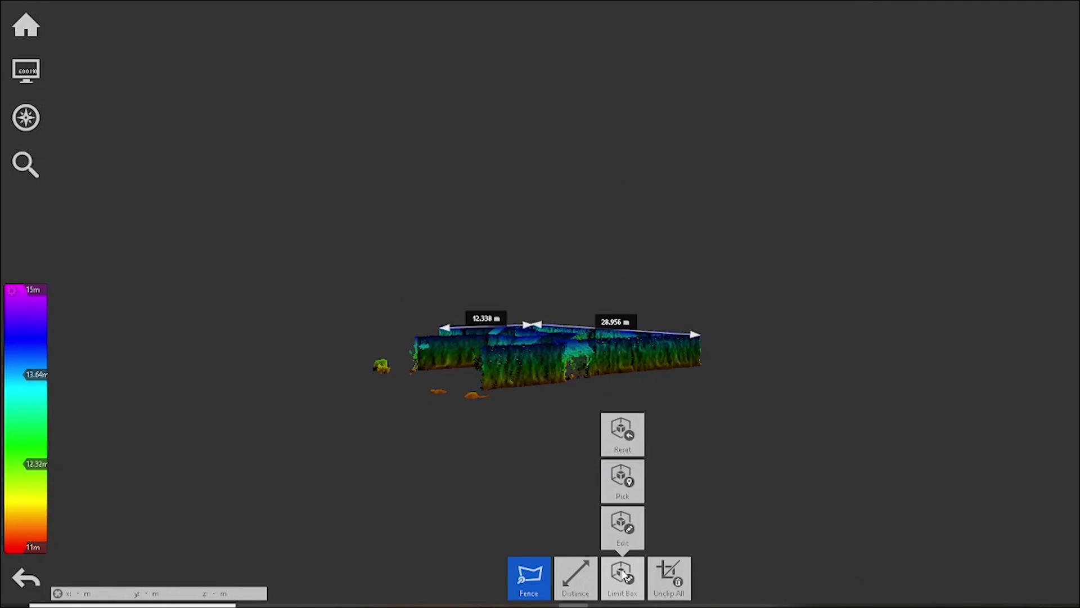
pyautogui.click(623, 523)
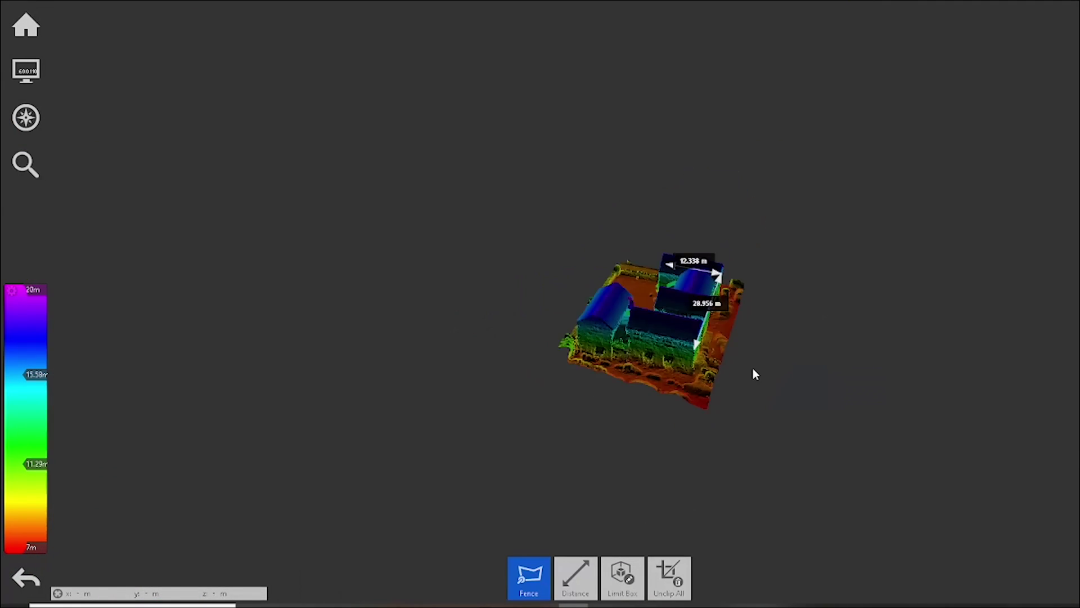
pyautogui.moveTo(755, 374); pyautogui.dragTo(568, 433)
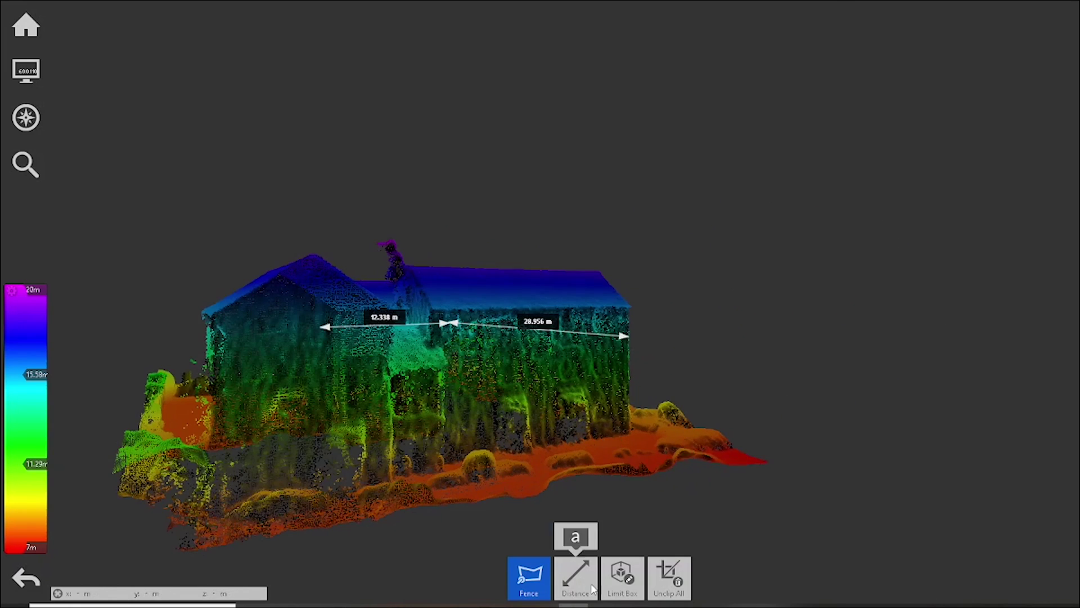
# Measure the brick wall's roughly 7 m height, then search Google for meshroom
pyautogui.click(575, 577)
pyautogui.click(635, 310)
pyautogui.click(636, 420)
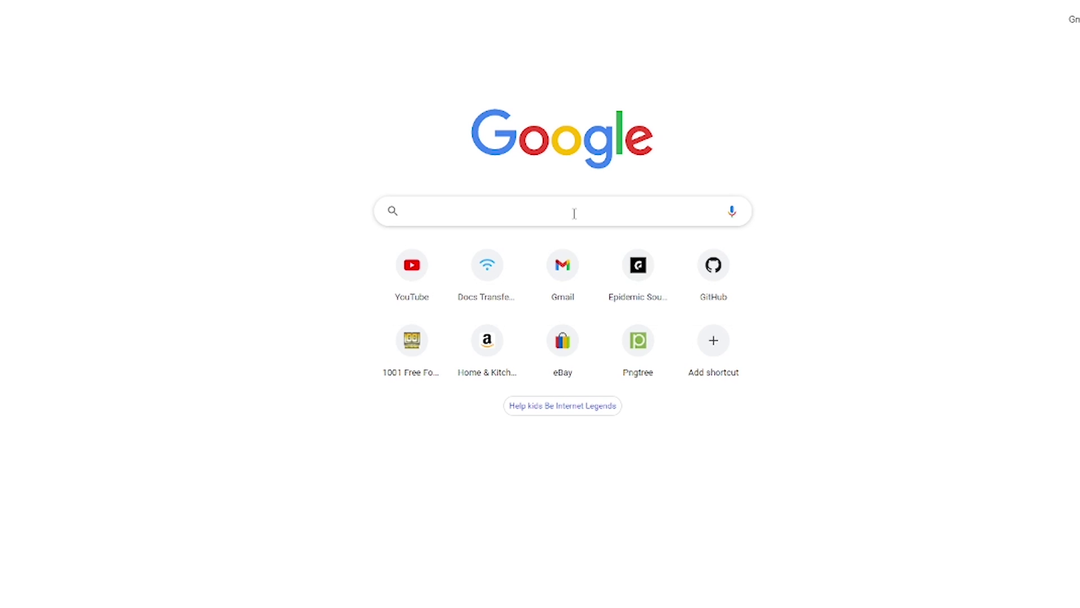
pyautogui.write('m')
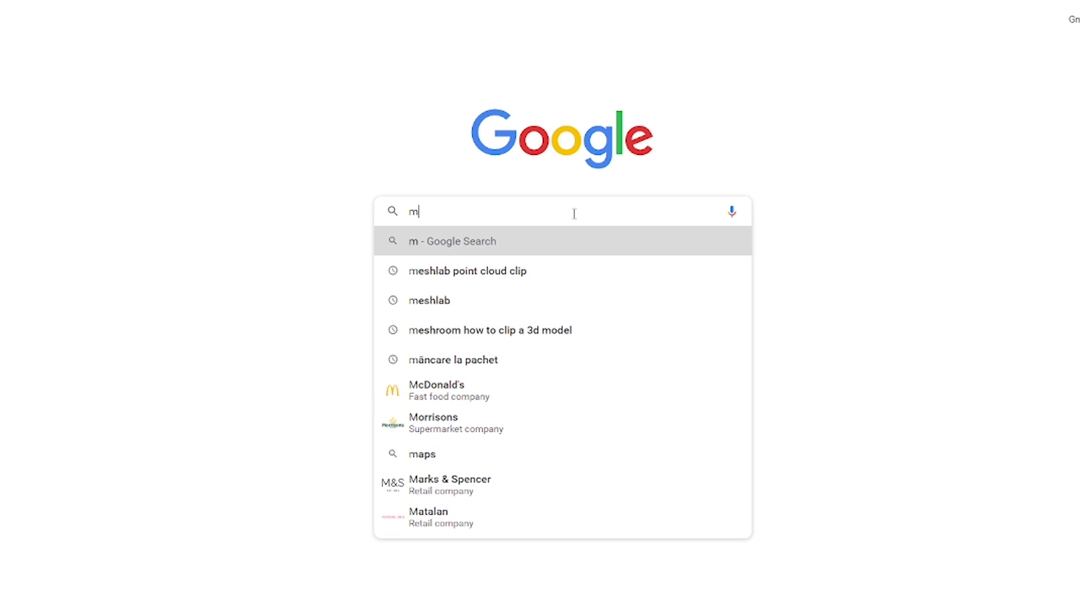
pyautogui.write('esh')
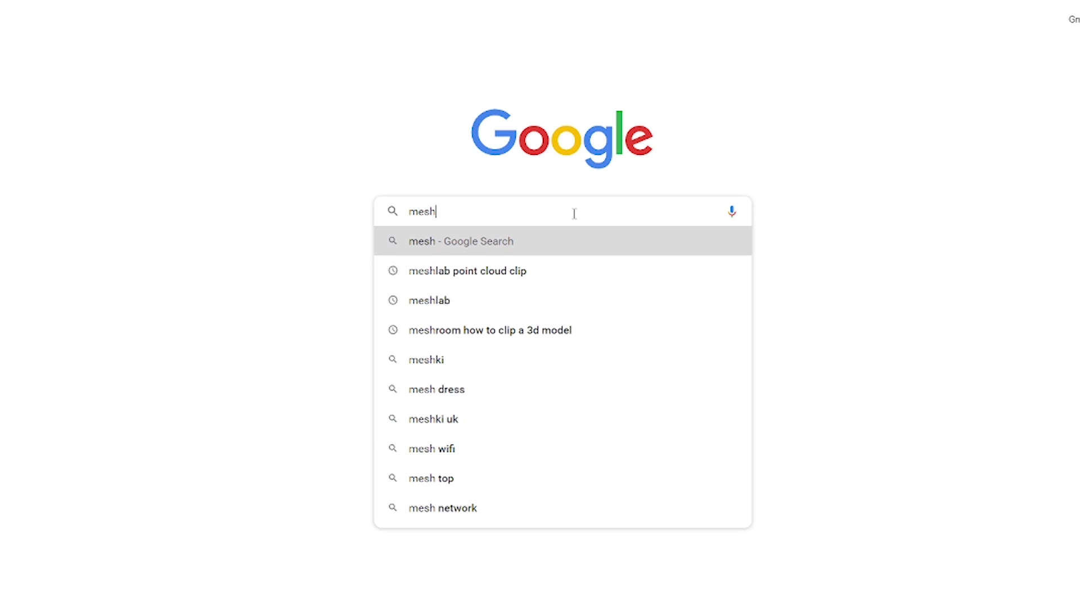
pyautogui.write('roo')
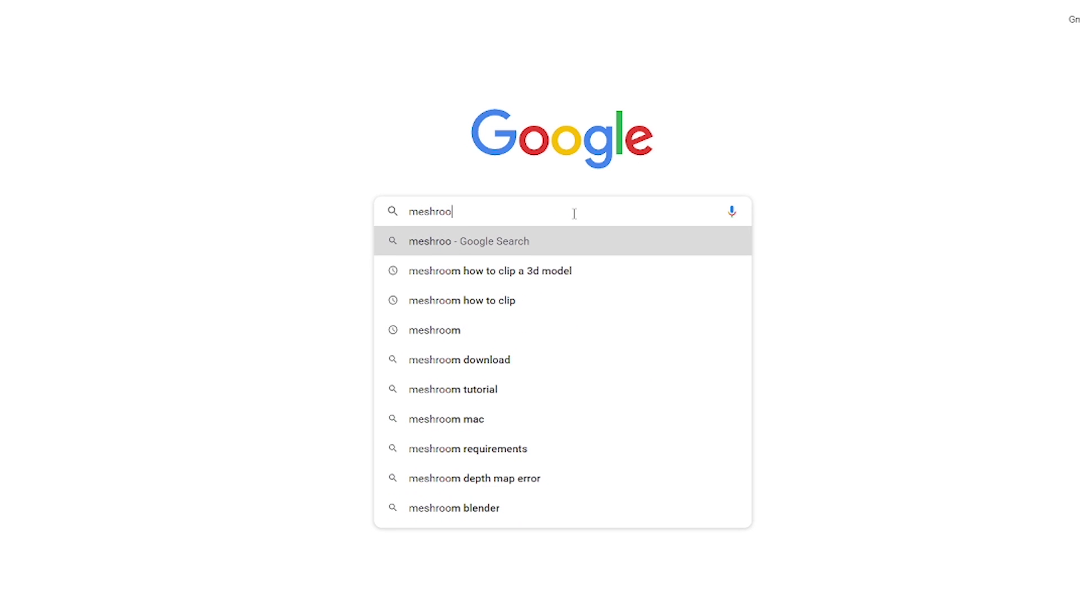
pyautogui.write('m')
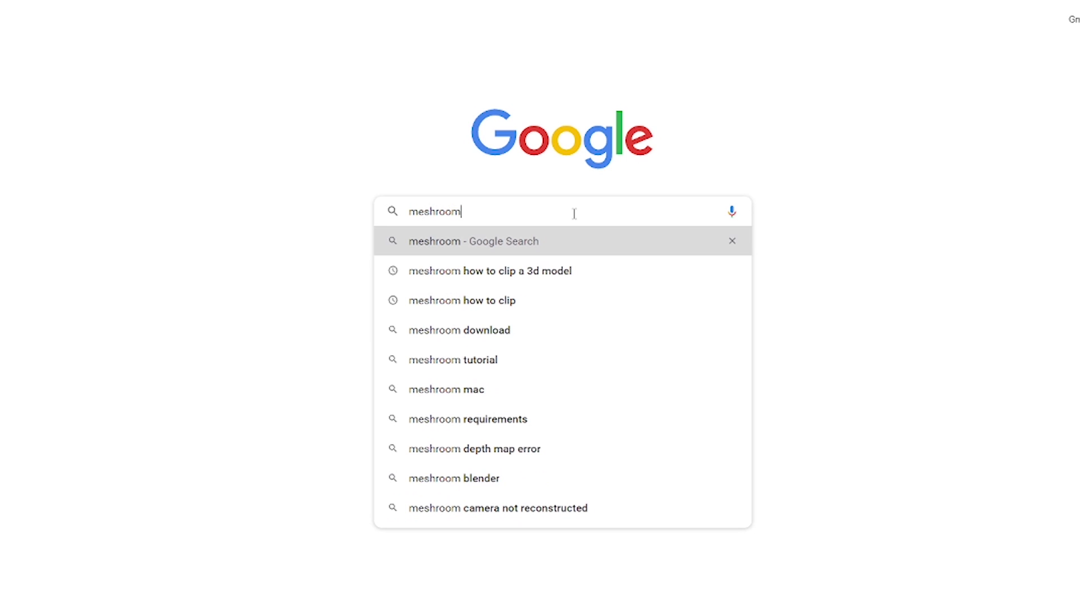
pyautogui.click(498, 251)
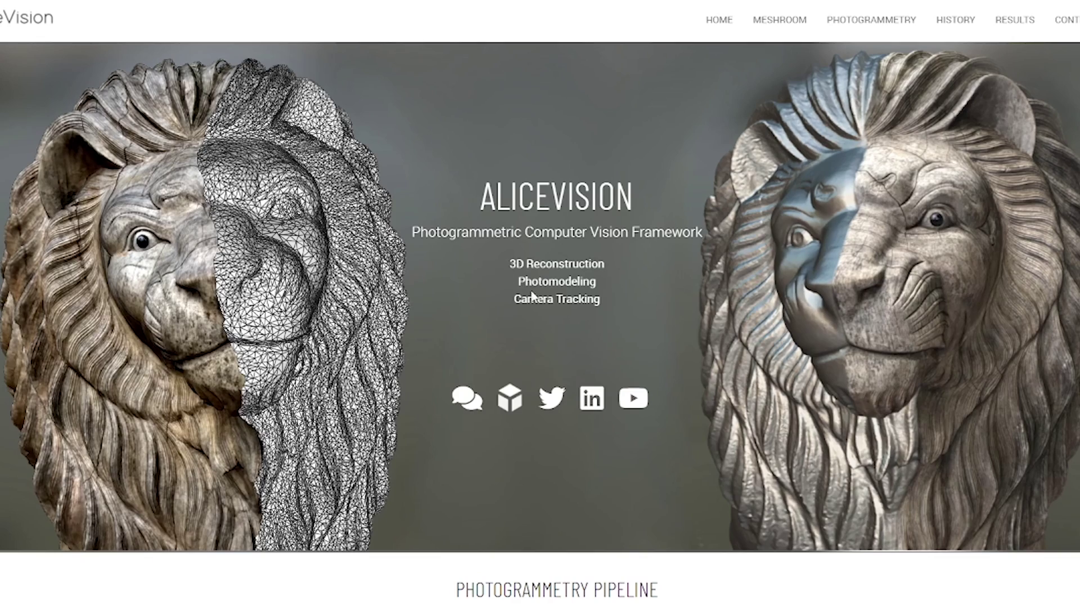
# Download Meshroom 2021.1.0 for Windows 64-bit from the AliceVision site and launch it
pyautogui.scroll(-4, 434, 306)
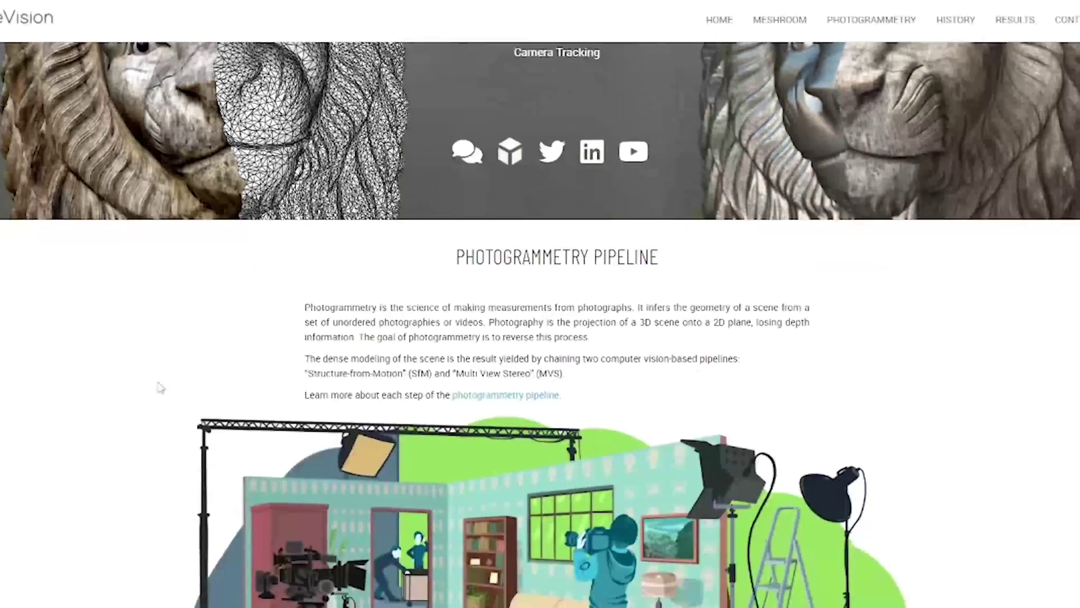
pyautogui.scroll(-15, 159, 387)
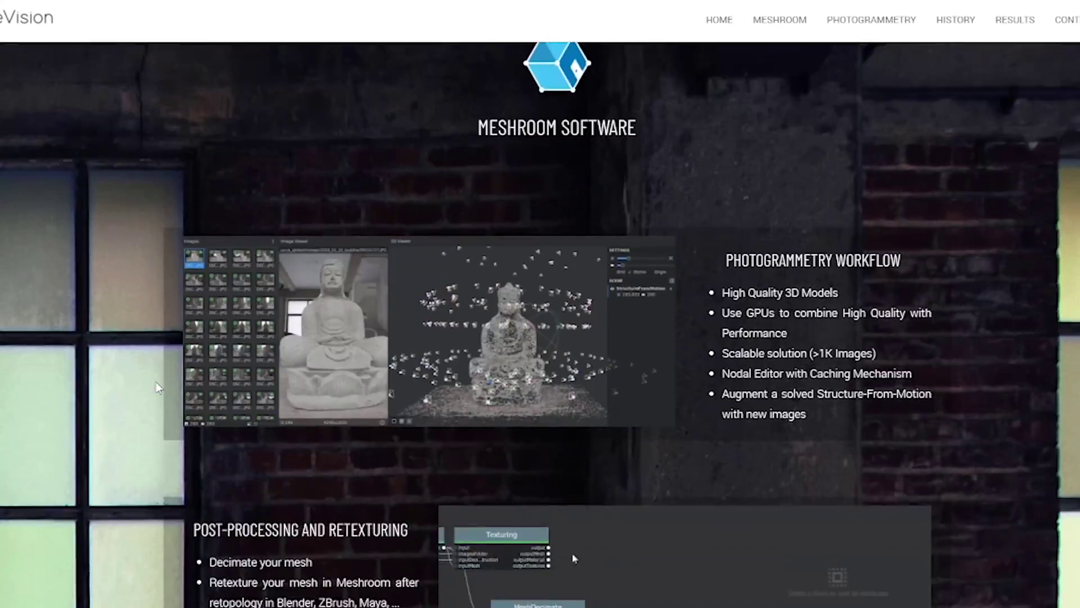
pyautogui.scroll(-20, 157, 387)
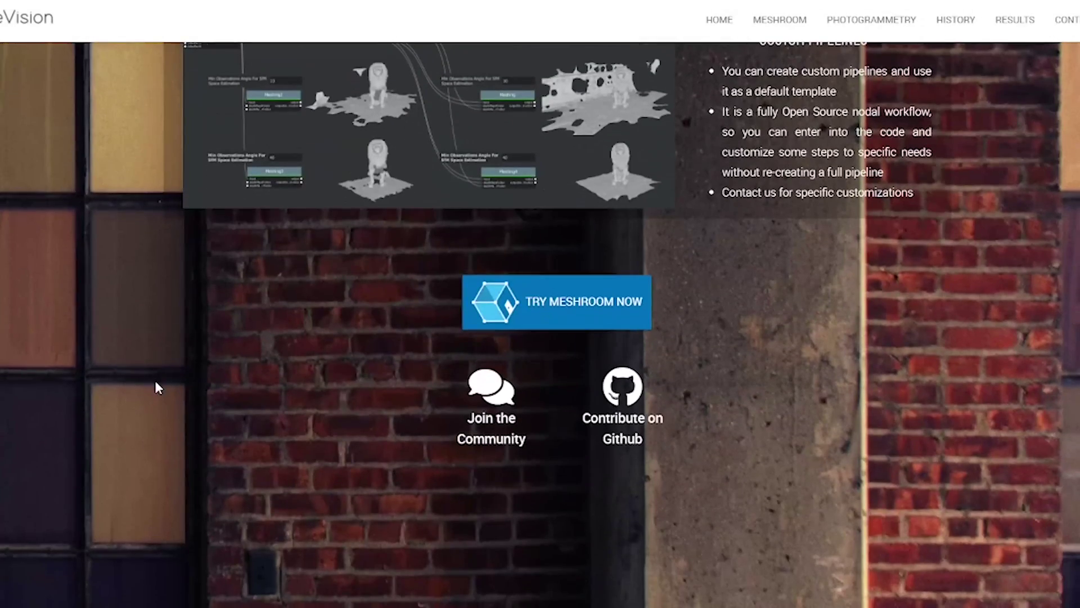
pyautogui.click(566, 303)
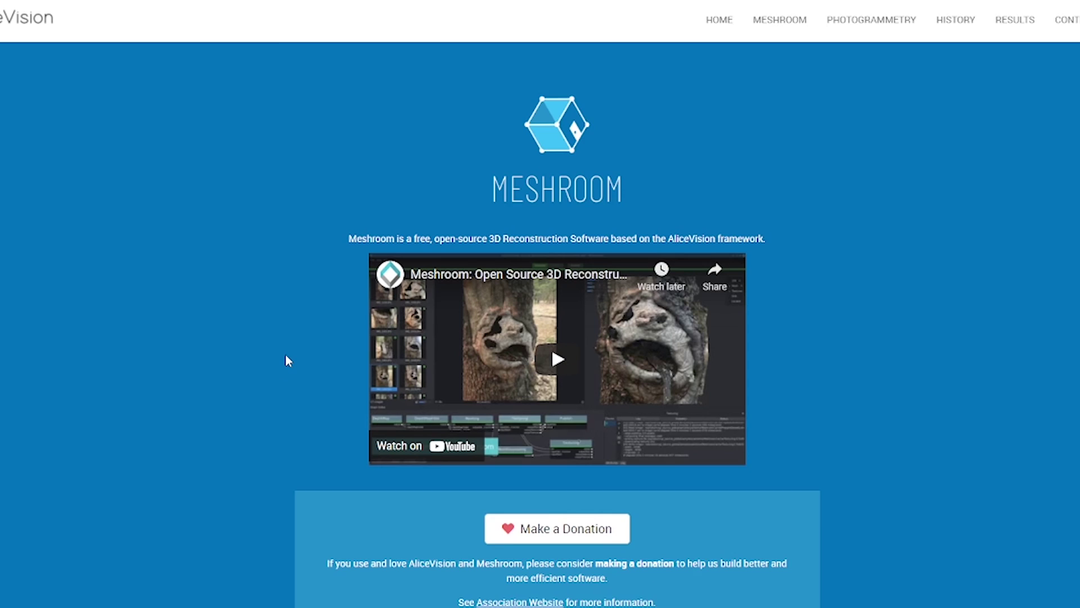
pyautogui.scroll(-6, 286, 360)
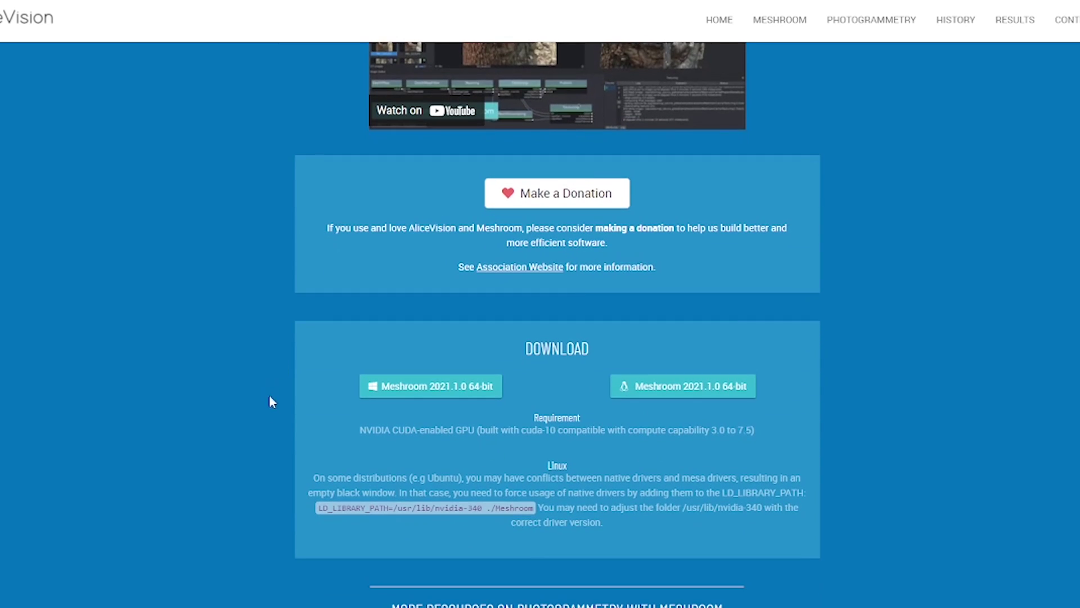
pyautogui.click(435, 388)
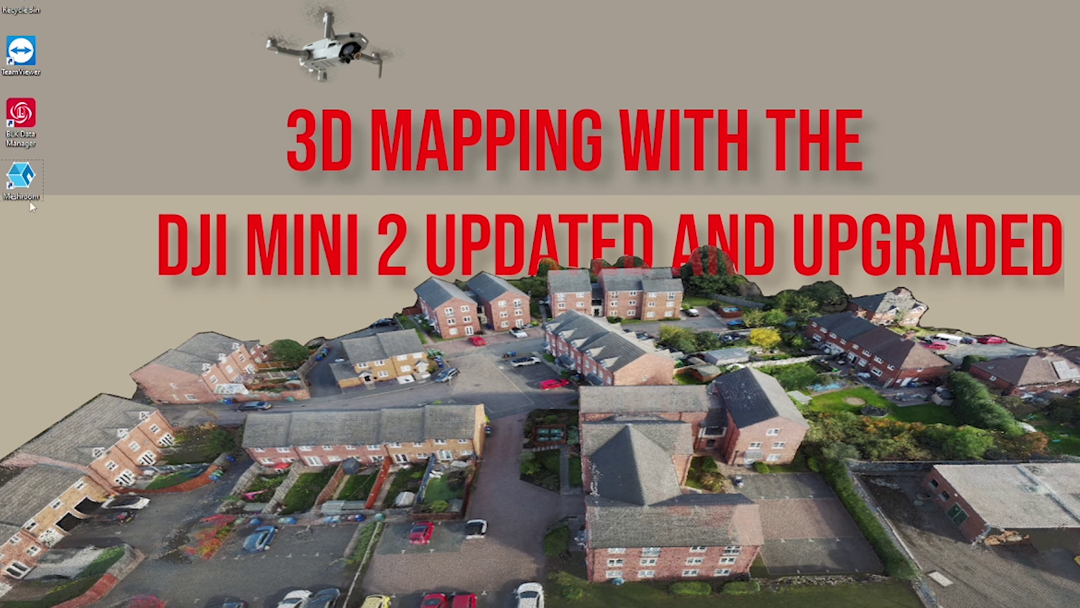
pyautogui.doubleClick(25, 179)
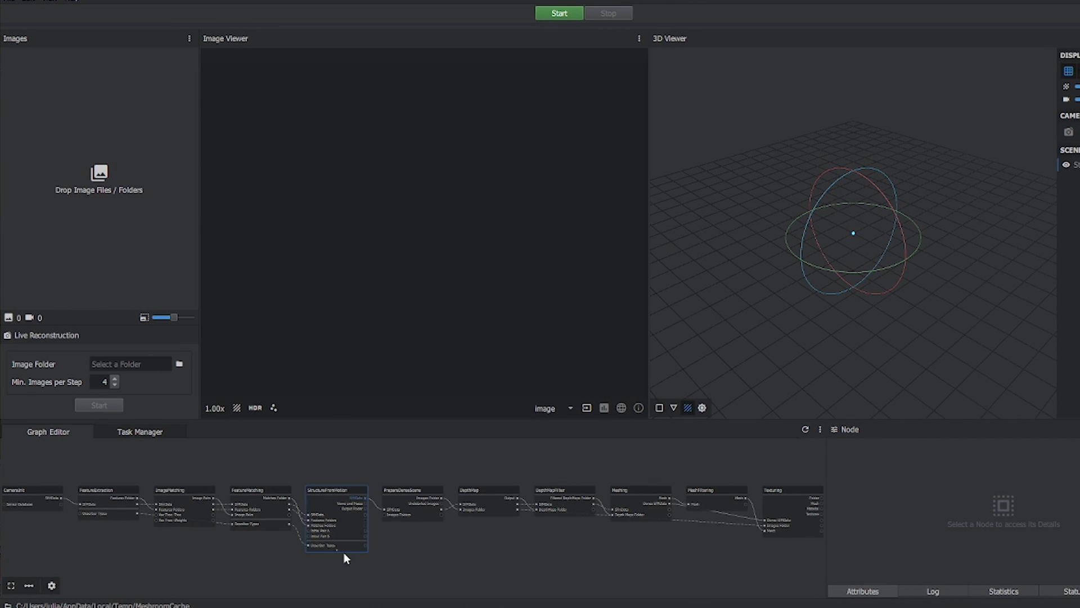
# Import the 118 drone photos and start computing, choosing to save the project first
pyautogui.moveTo(317, 605); pyautogui.dragTo(113, 234)
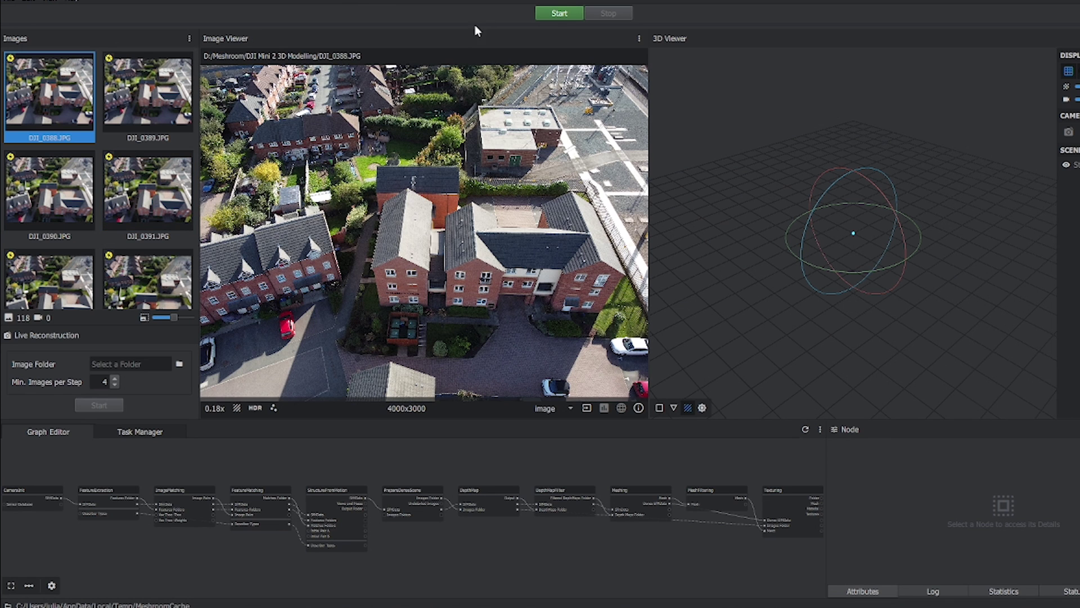
pyautogui.click(559, 13)
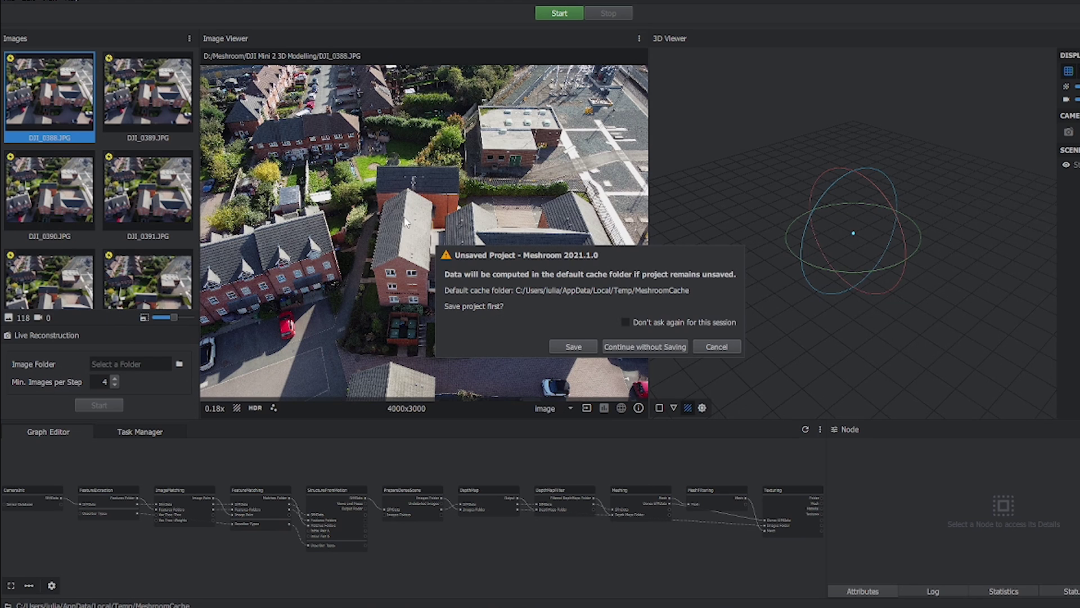
pyautogui.click(573, 346)
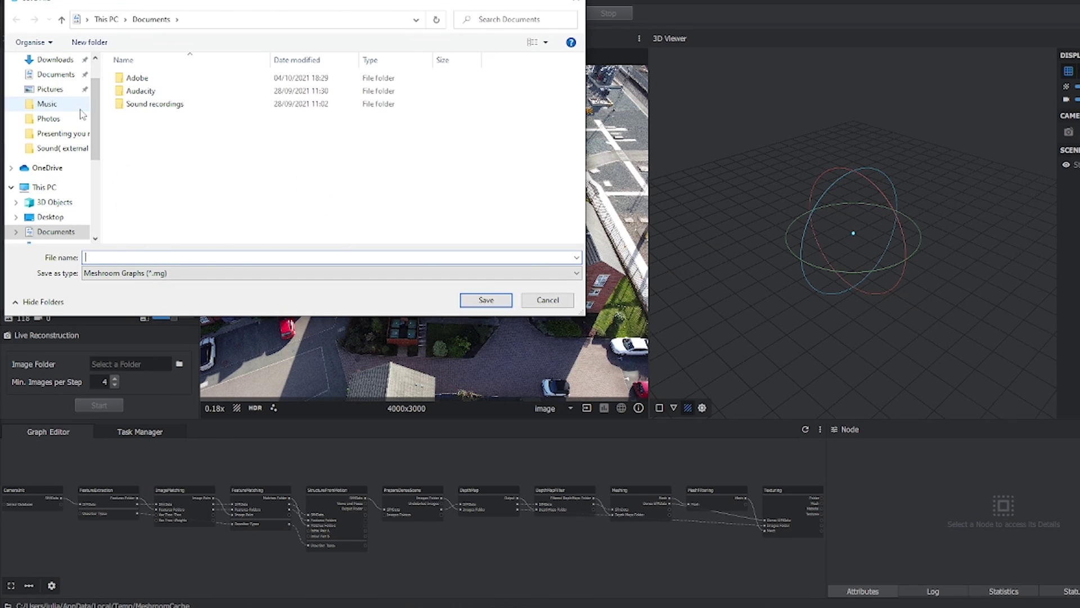
# Save the project as 'DJI Mini 2 3D Modelling' in D:\Meshroom\DJI Mini 2 3D Modelling
pyautogui.doubleClick(331, 233)
pyautogui.doubleClick(163, 92)
pyautogui.doubleClick(163, 91)
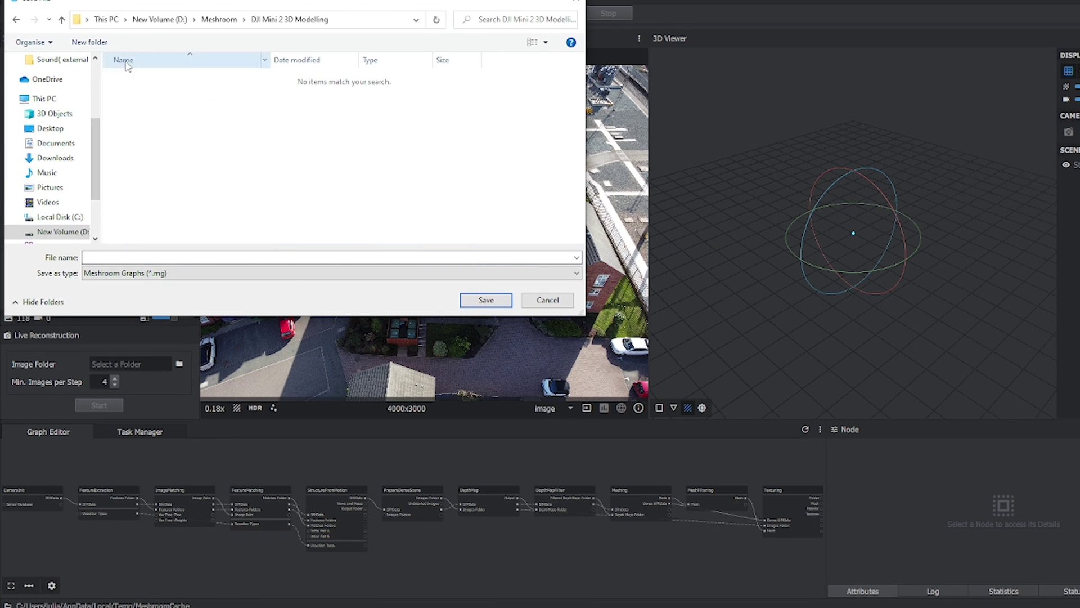
pyautogui.click(356, 253)
pyautogui.write('DJI Mini 2 3D Modelli')
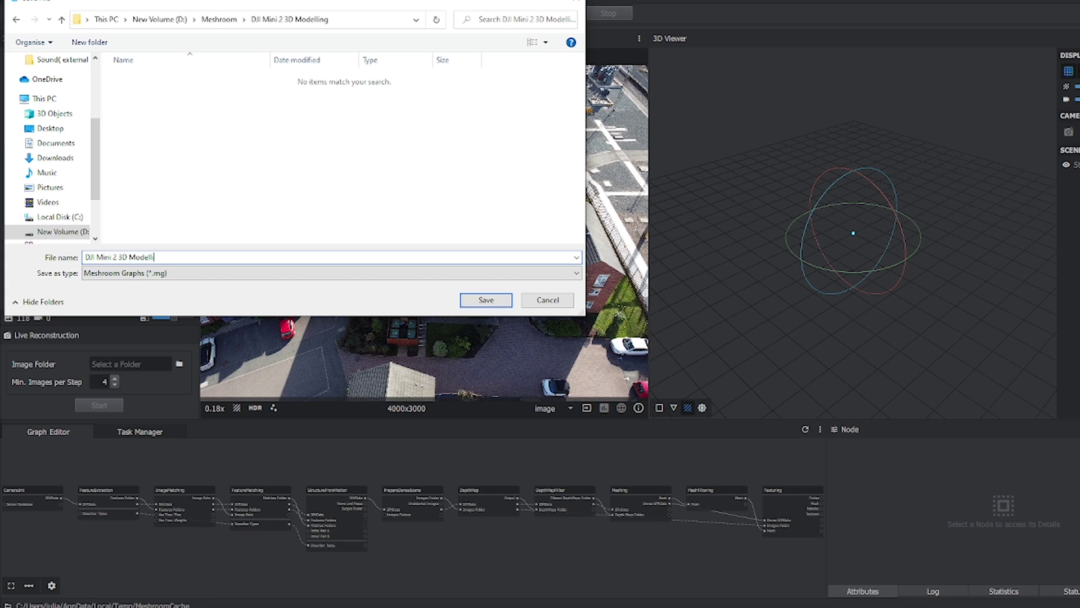
pyautogui.write('ng')
pyautogui.click(486, 299)
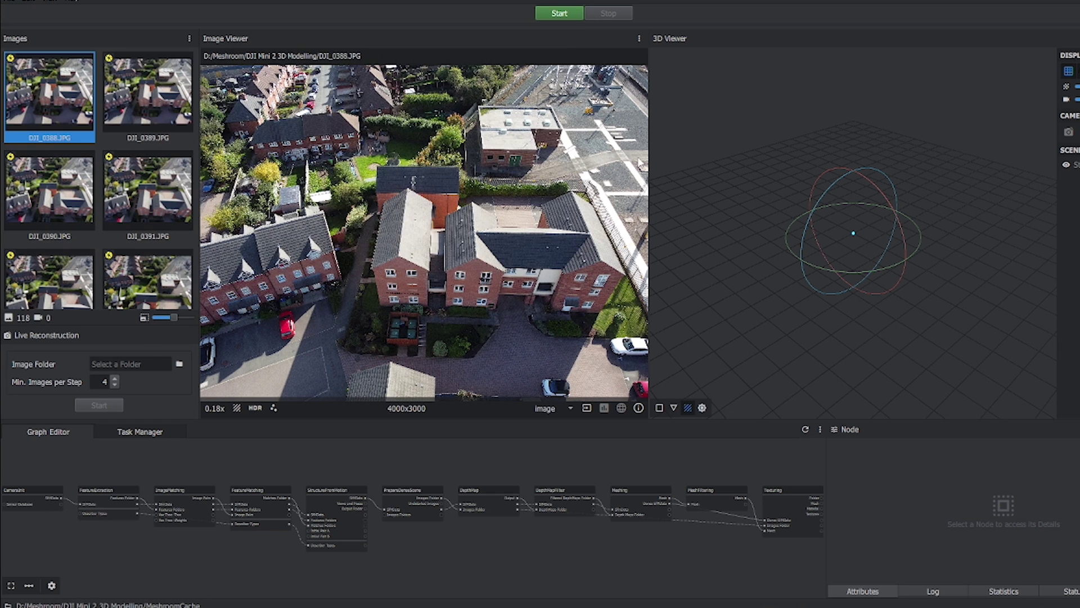
# Run the full pipeline, then shrink the sparse cloud's Point Size and view it top-down
pyautogui.click(555, 15)
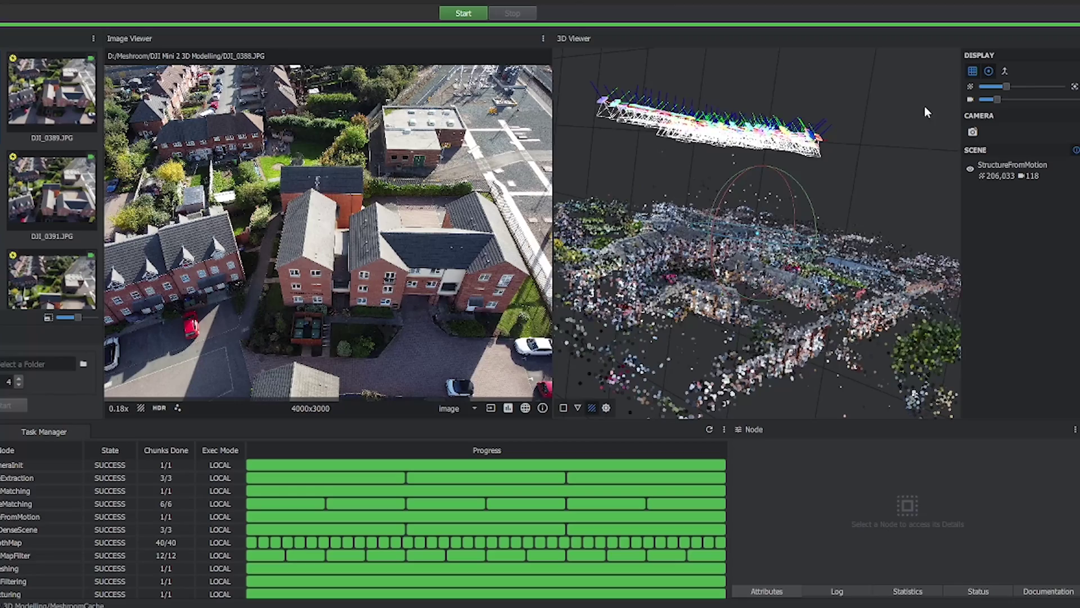
pyautogui.moveTo(738, 332); pyautogui.dragTo(799, 264)
pyautogui.moveTo(1006, 86); pyautogui.dragTo(993, 89)
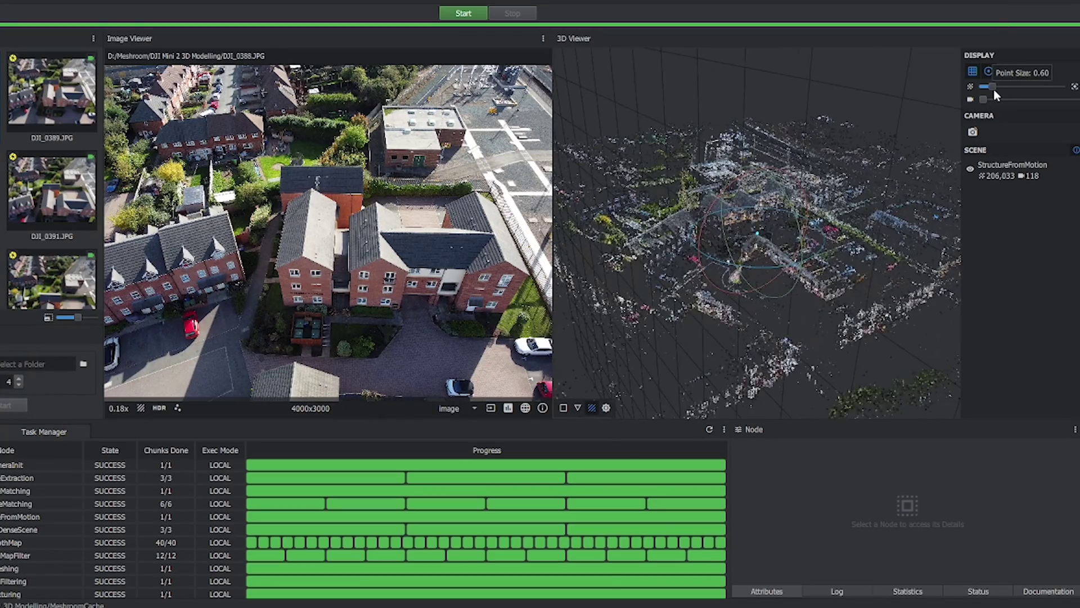
pyautogui.scroll(5, 733, 215)
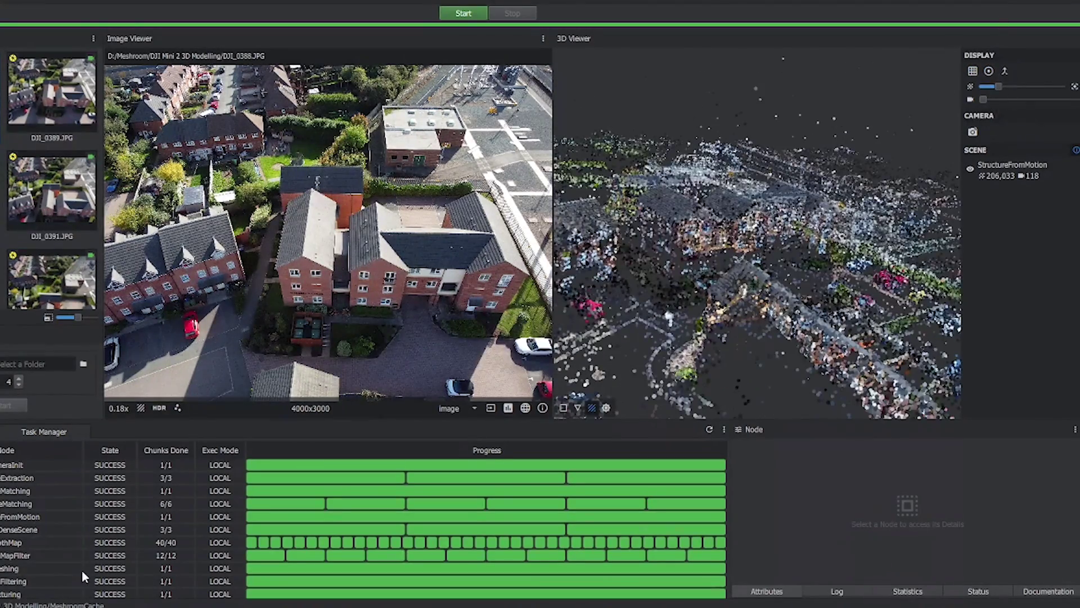
# Select the Texturing node in the Graph Editor and load its textured mesh into the 3D Viewer
pyautogui.click(83, 579)
pyautogui.doubleClick(113, 579)
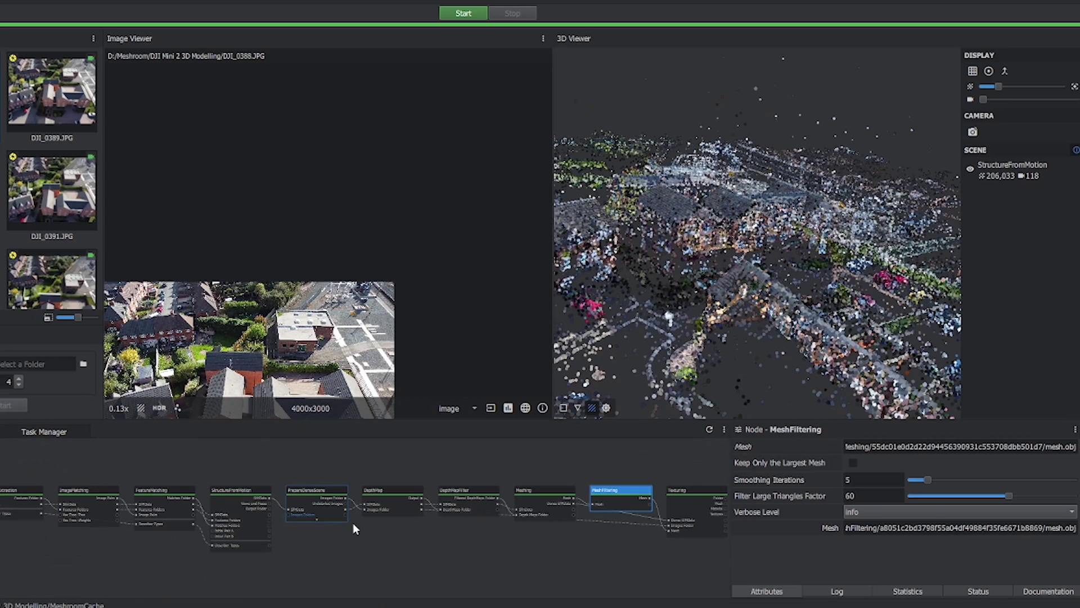
pyautogui.click(694, 508)
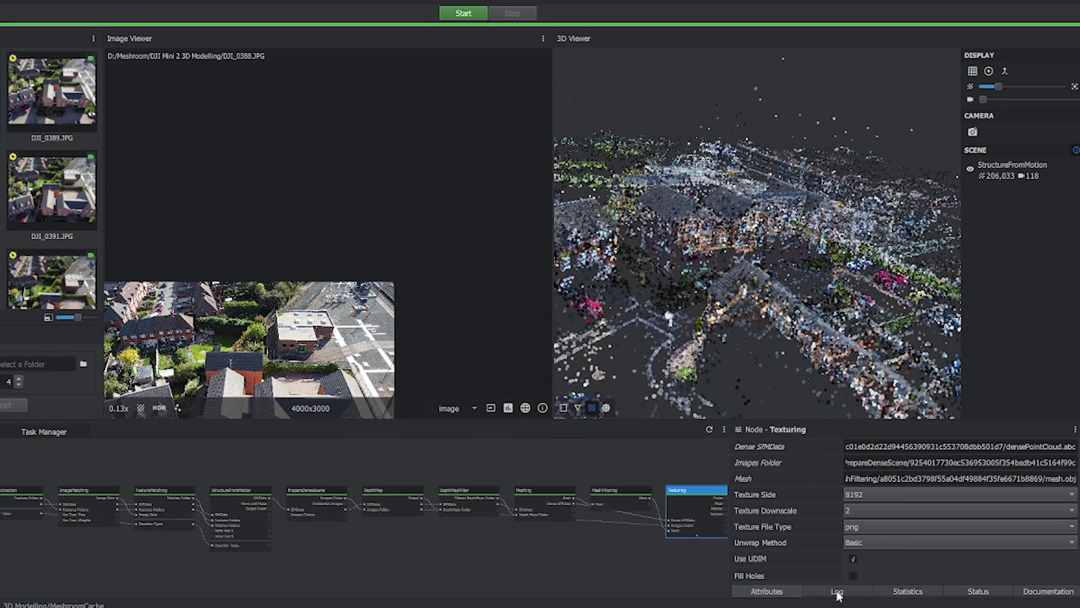
pyautogui.click(459, 14)
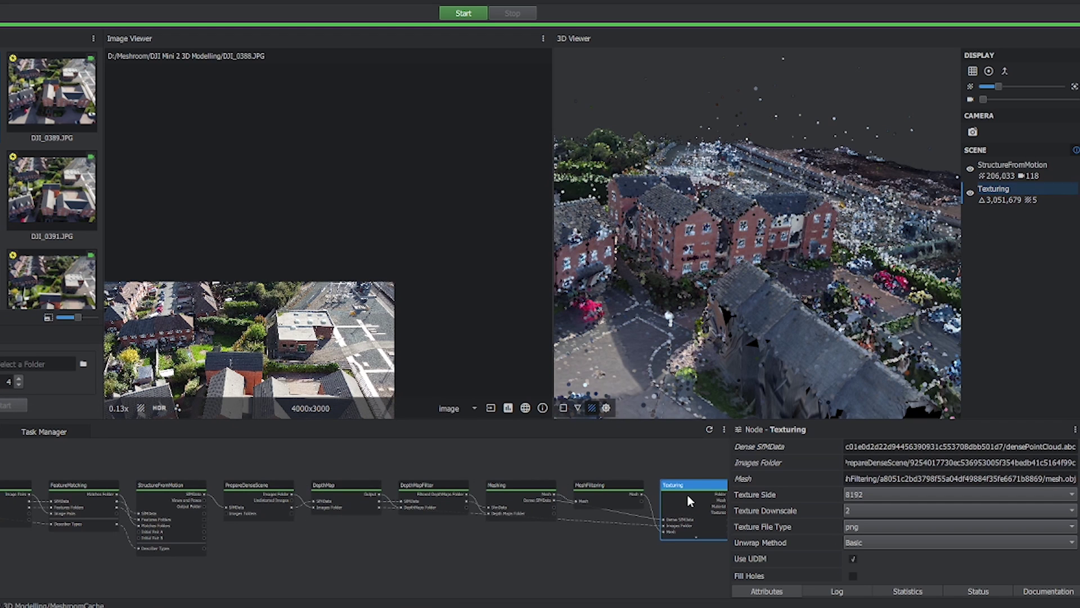
# Drag Point Size to minimum to hide the sparse points, inspecting the textured brick buildings from several sides
pyautogui.scroll(-3, 788, 263)
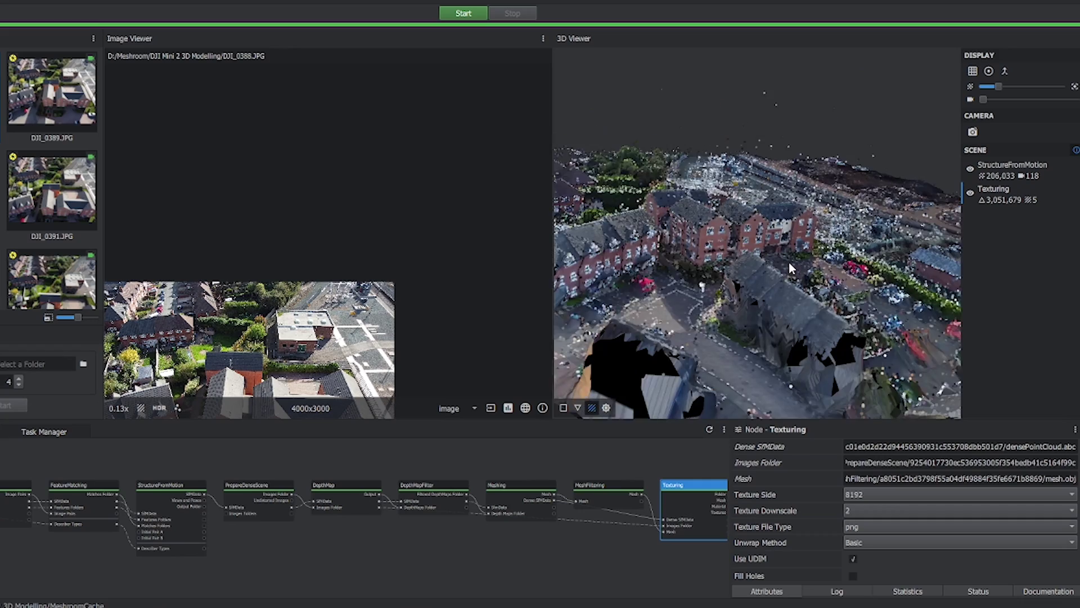
pyautogui.moveTo(788, 262); pyautogui.dragTo(910, 244)
pyautogui.moveTo(756, 285); pyautogui.dragTo(762, 311)
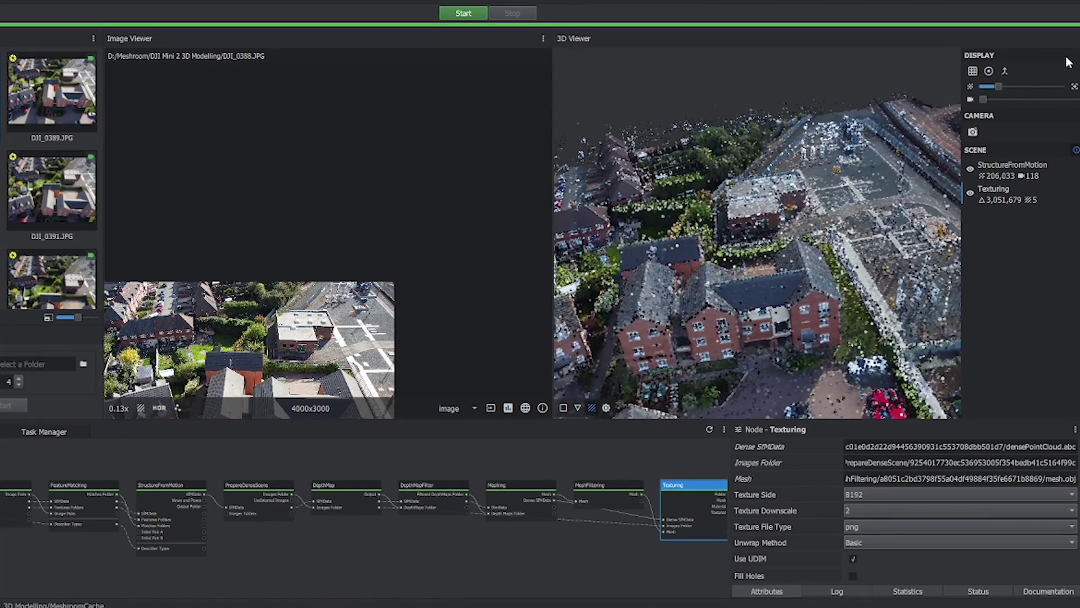
pyautogui.moveTo(993, 85); pyautogui.dragTo(973, 89)
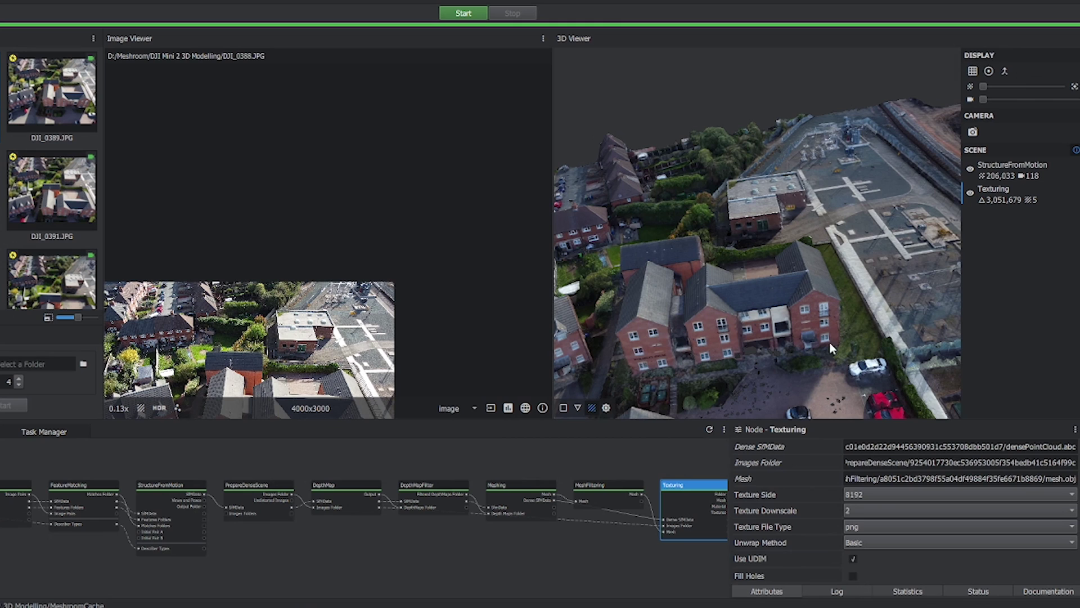
pyautogui.moveTo(874, 322); pyautogui.dragTo(834, 261)
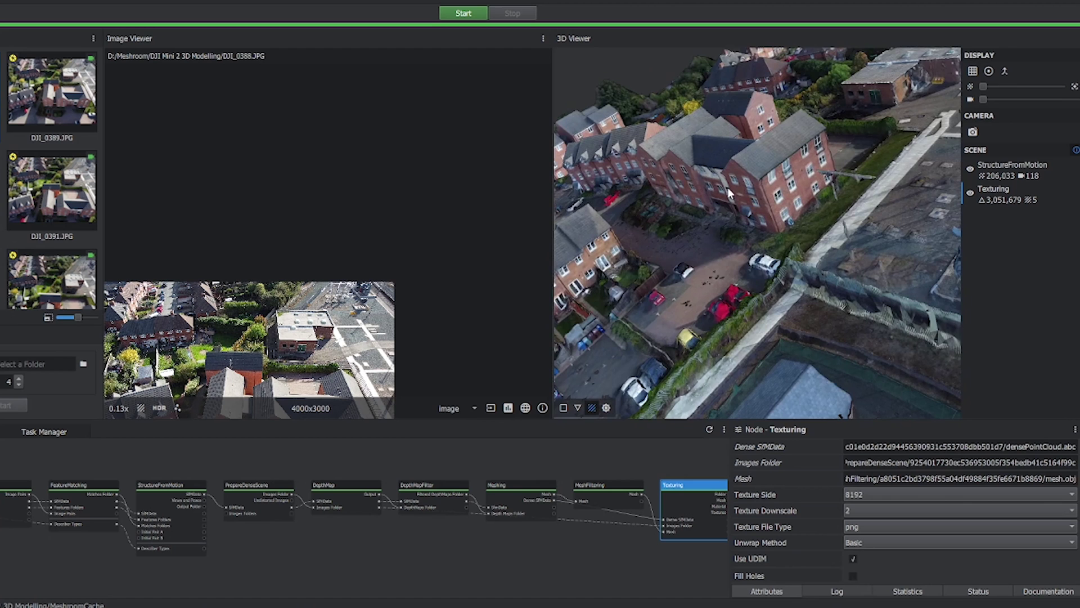
pyautogui.scroll(3, 728, 187)
pyautogui.scroll(-1, 727, 187)
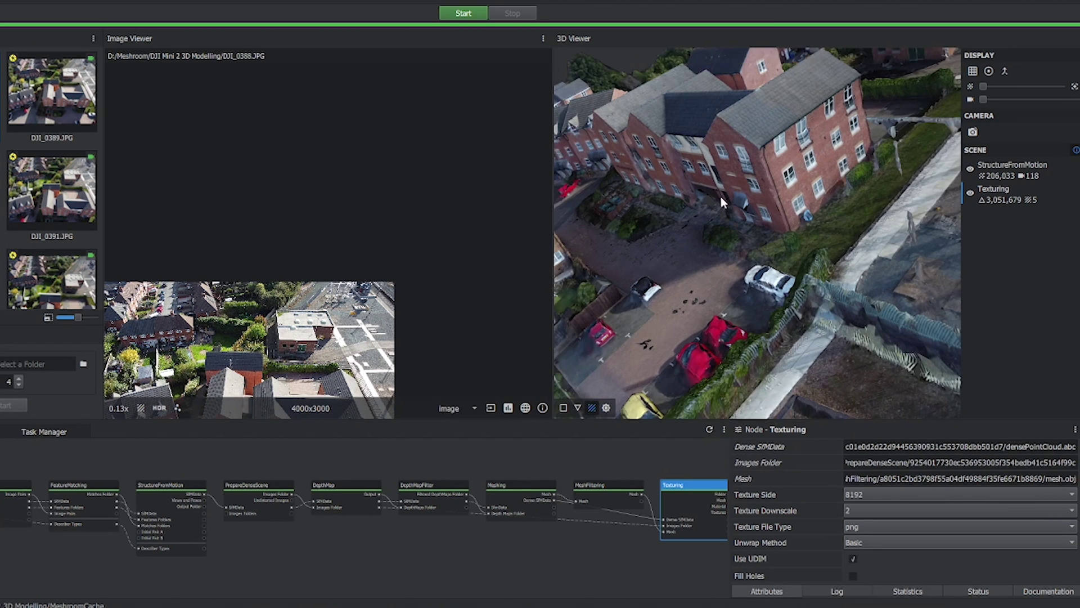
pyautogui.moveTo(721, 197); pyautogui.dragTo(839, 283)
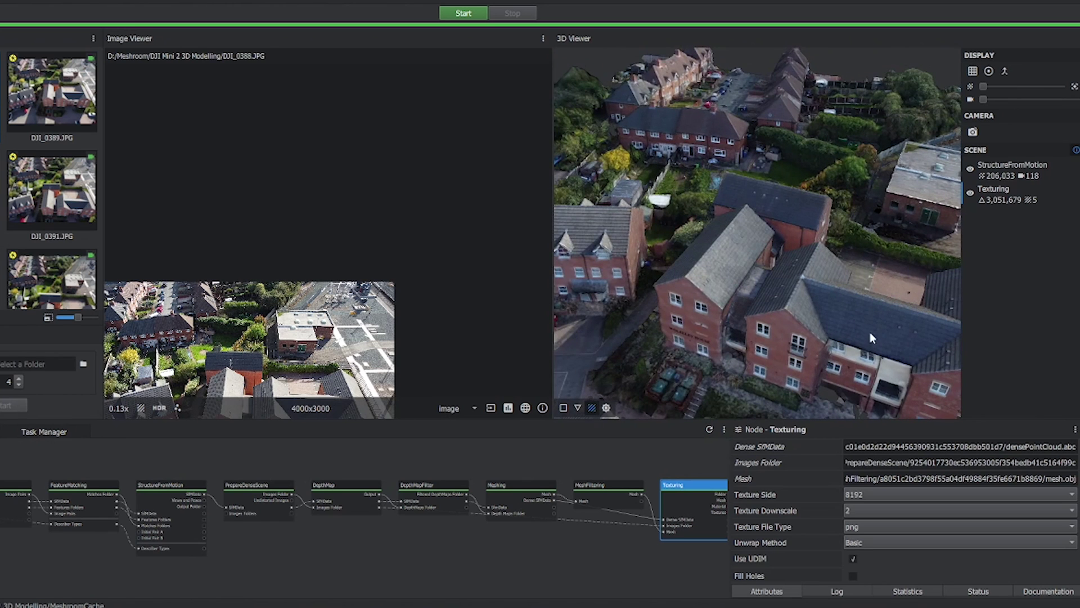
pyautogui.moveTo(870, 332); pyautogui.dragTo(824, 383)
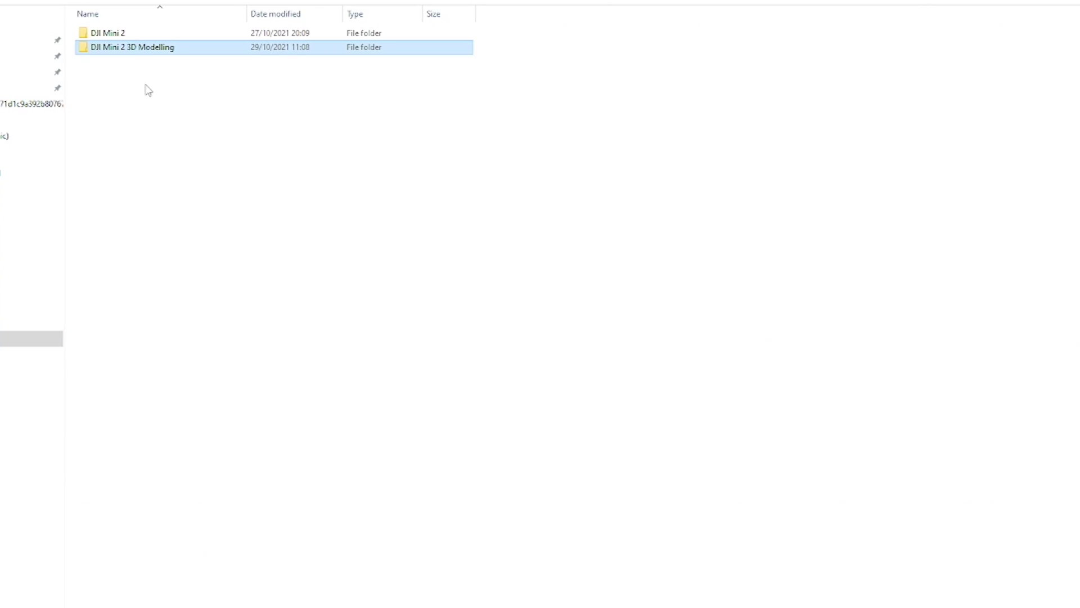
# Browse into DJI Mini 2 3D Modelling > MeshroomCache > Texturing > the hash-named output folder
pyautogui.click(148, 90)
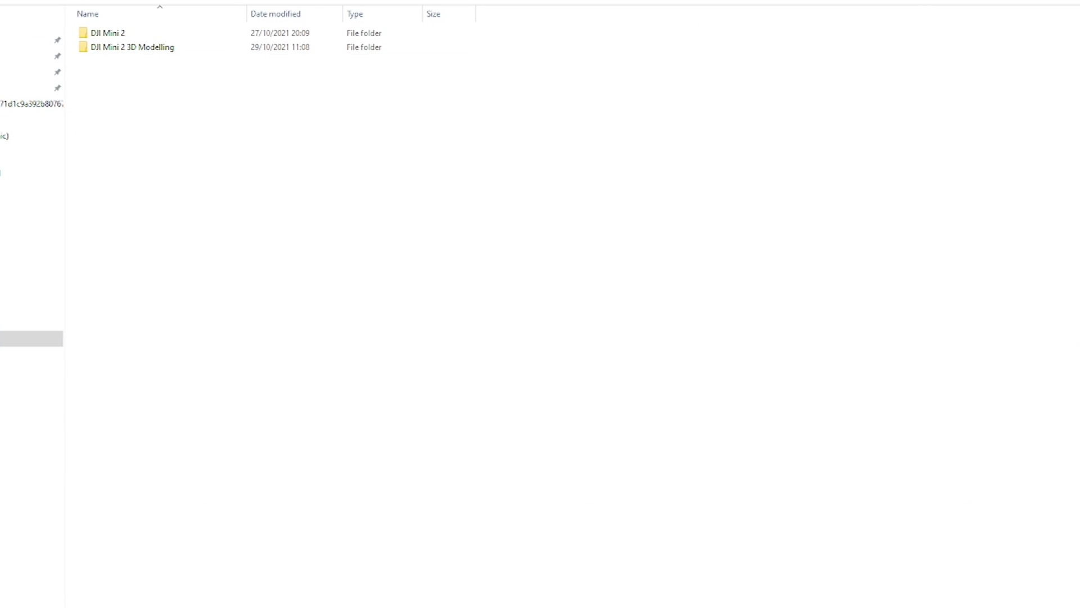
pyautogui.doubleClick(116, 49)
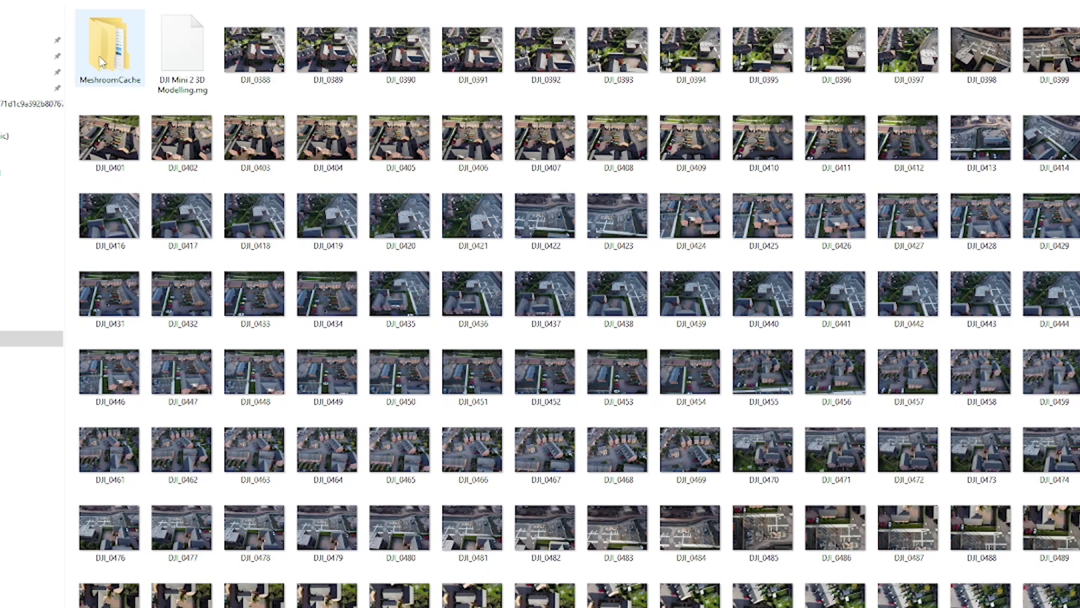
pyautogui.doubleClick(101, 60)
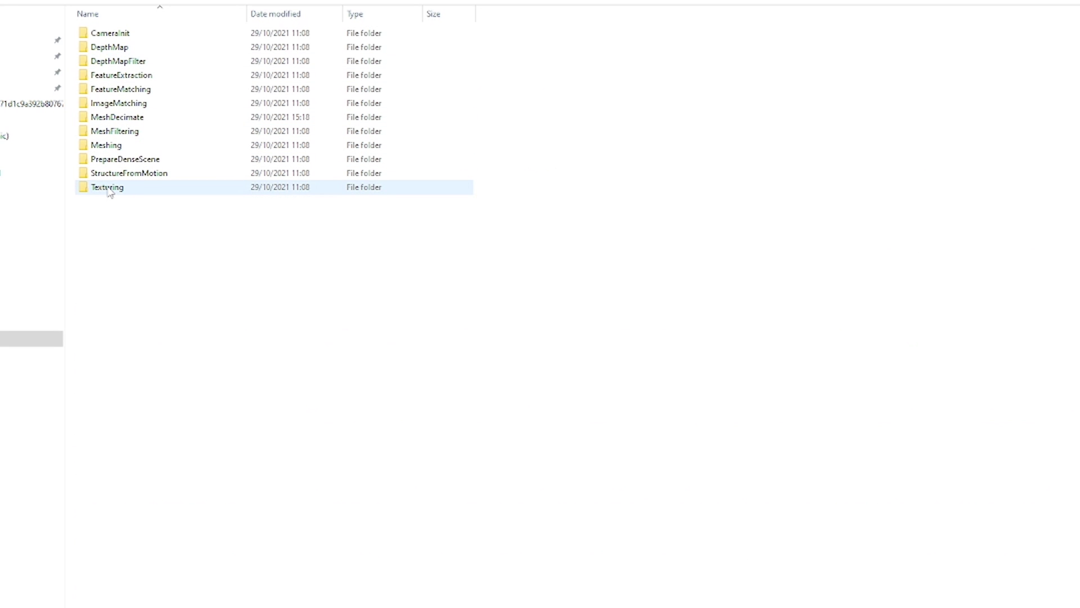
pyautogui.click(110, 189)
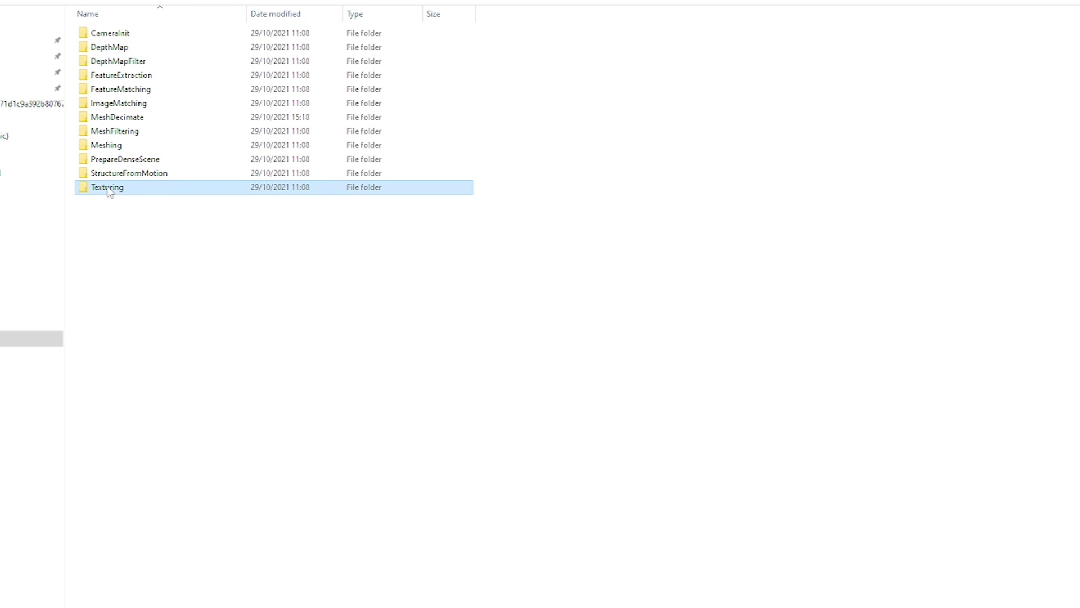
pyautogui.doubleClick(110, 188)
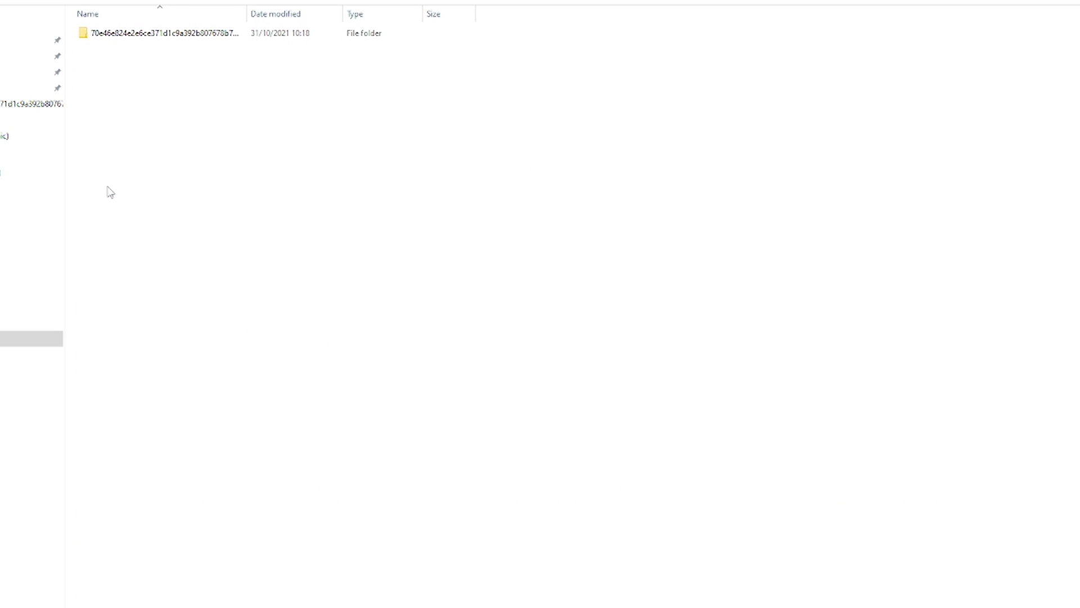
pyautogui.click(120, 37)
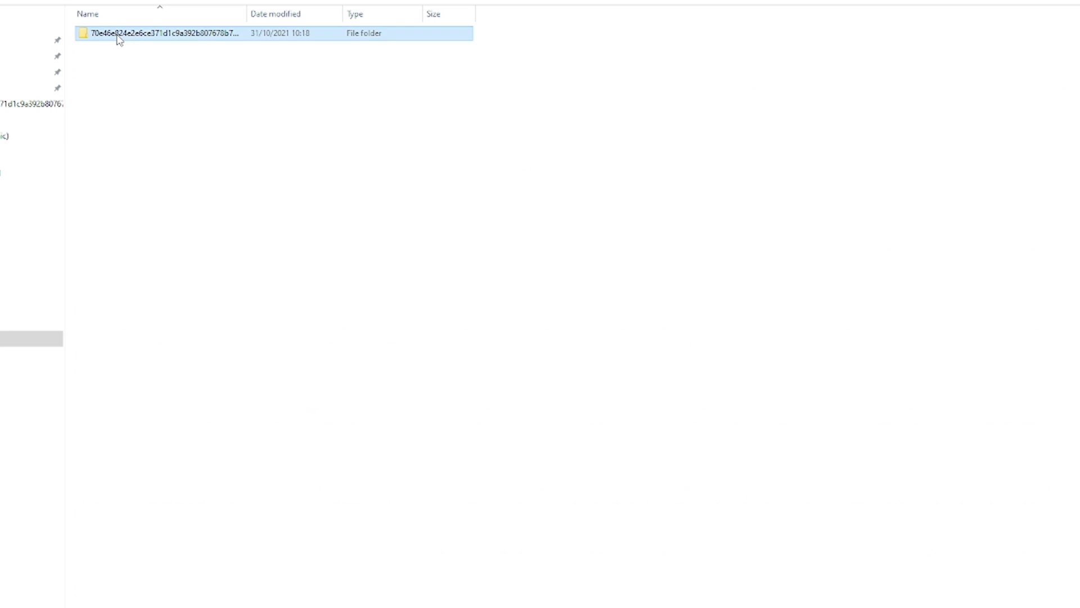
pyautogui.doubleClick(119, 37)
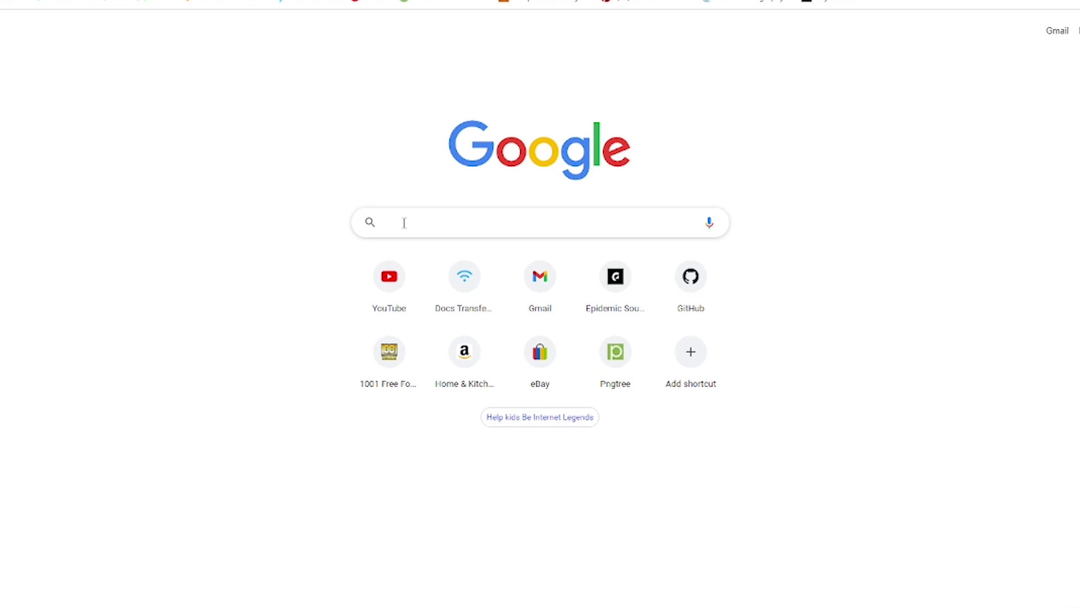
# Search Google for blender and scroll down to the blender.org result
pyautogui.write('blen')
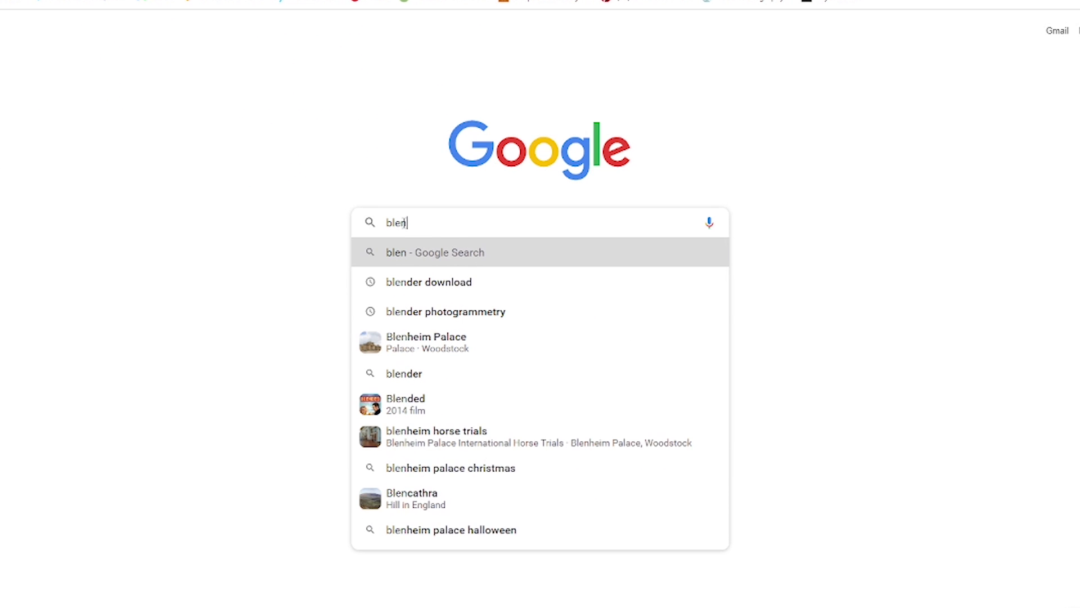
pyautogui.write('der')
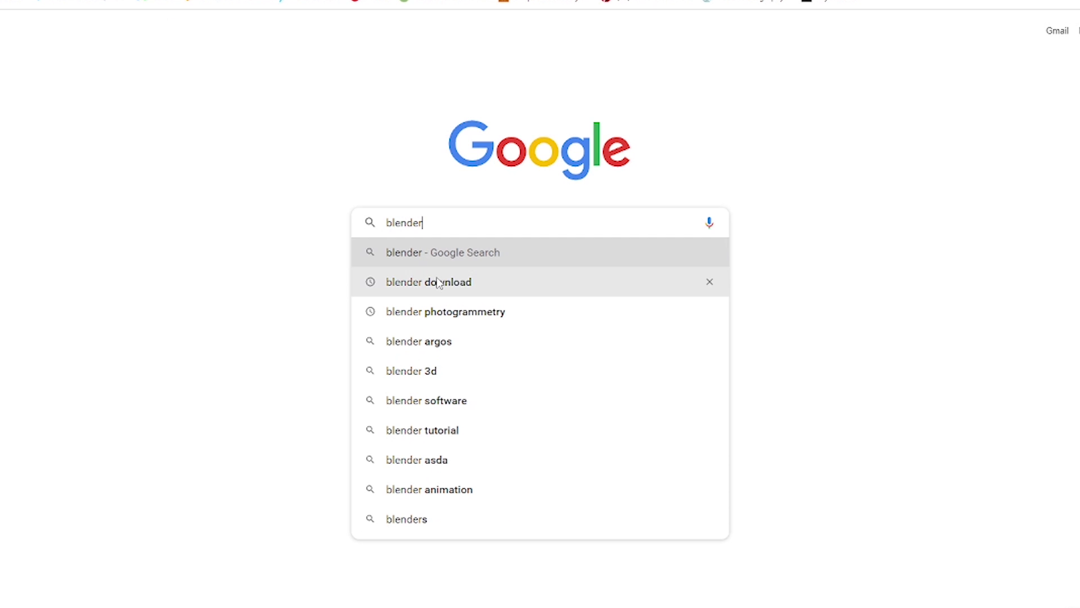
pyautogui.click(407, 262)
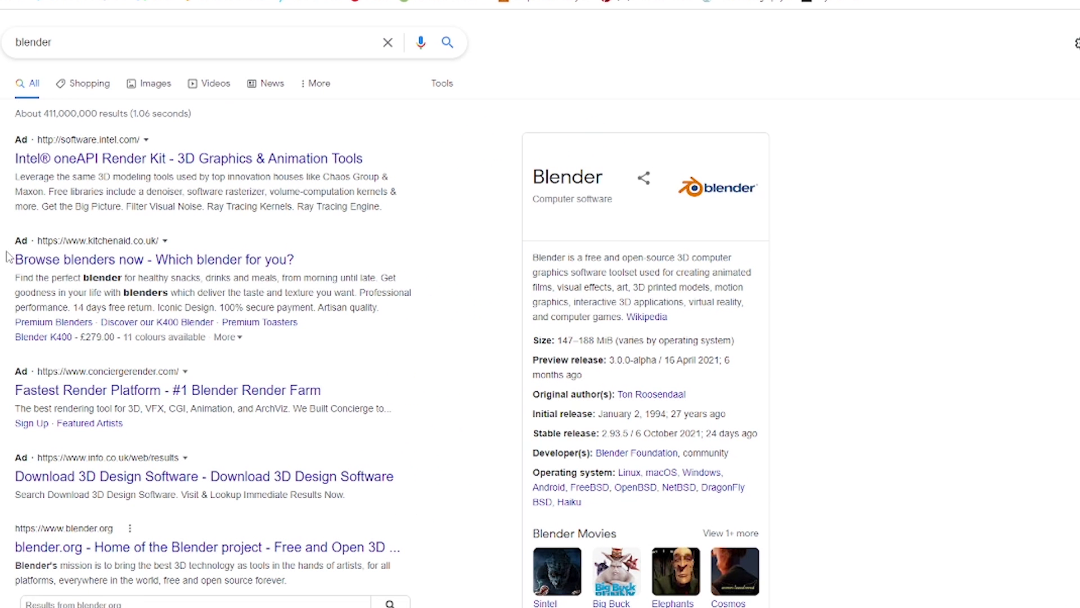
pyautogui.scroll(-1, 3, 265)
pyautogui.scroll(-1, 11, 394)
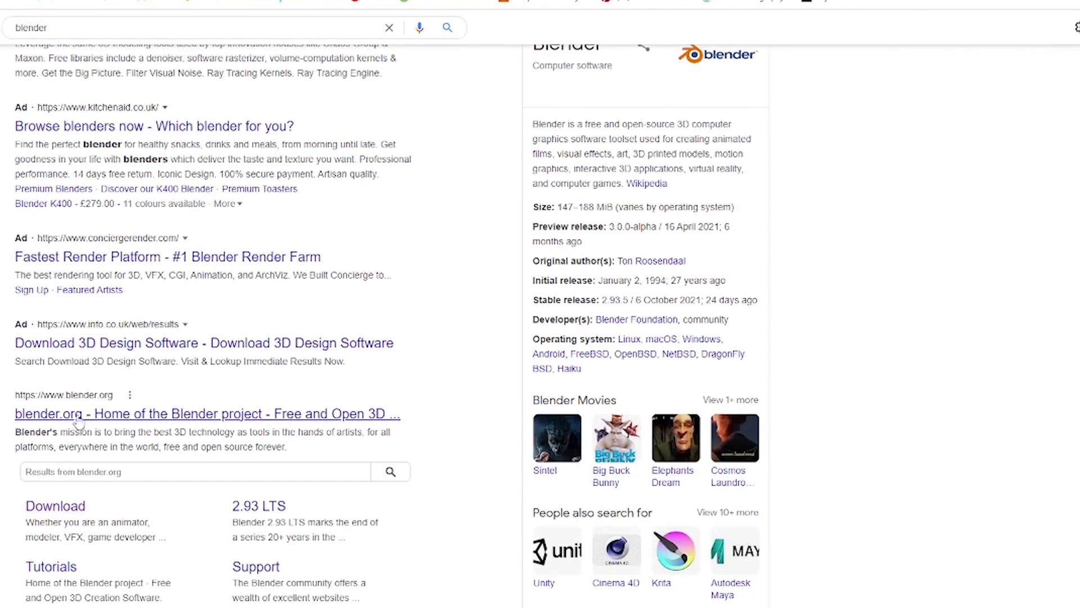
# From the blender.org result, reach the download page and download Blender 2.93.5 for Windows
pyautogui.click(77, 416)
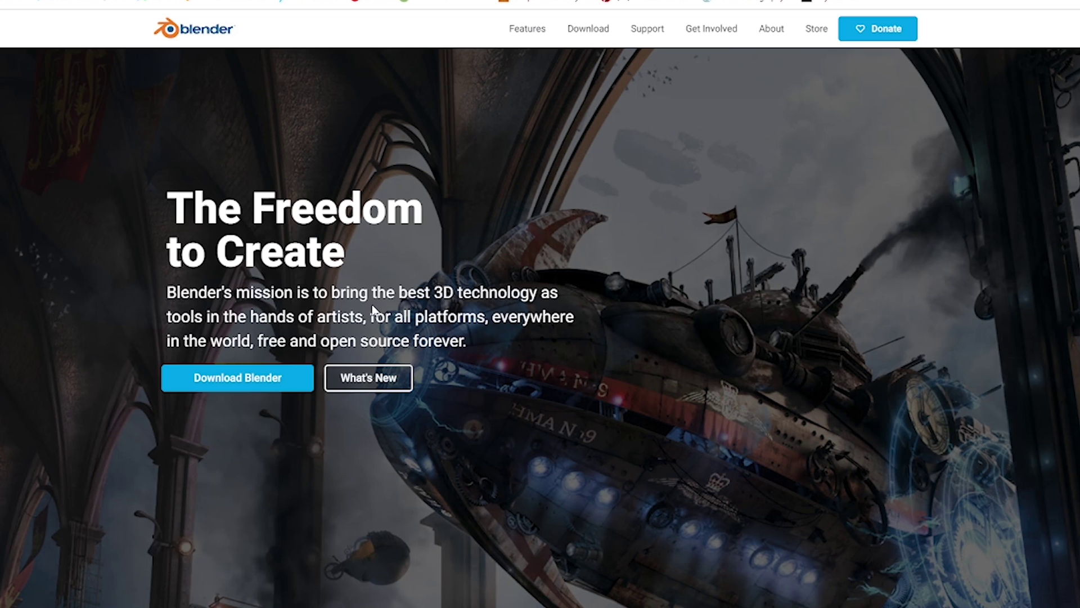
pyautogui.click(237, 385)
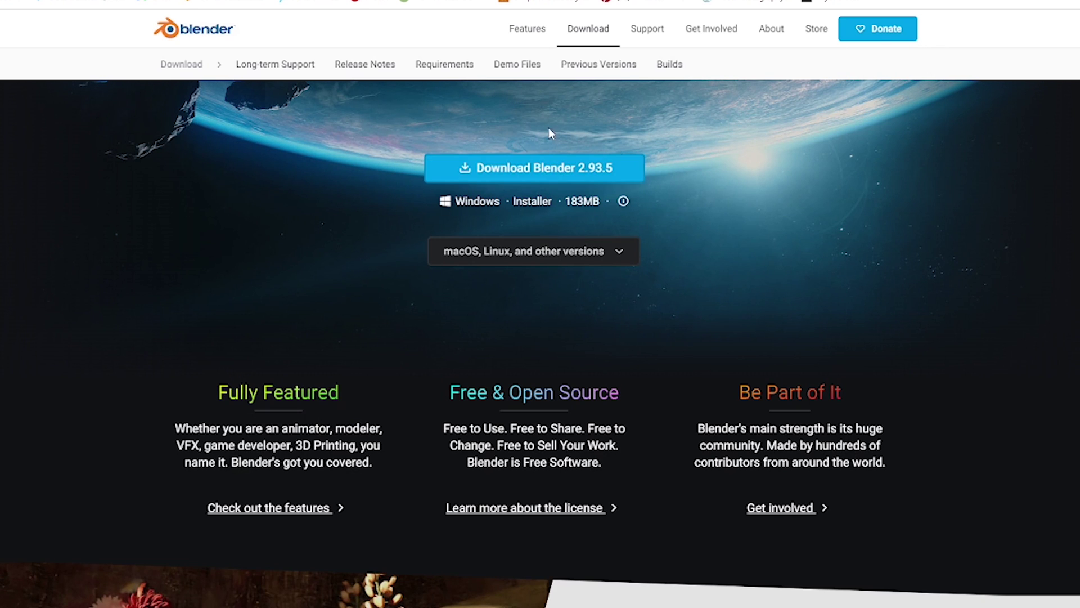
pyautogui.click(533, 167)
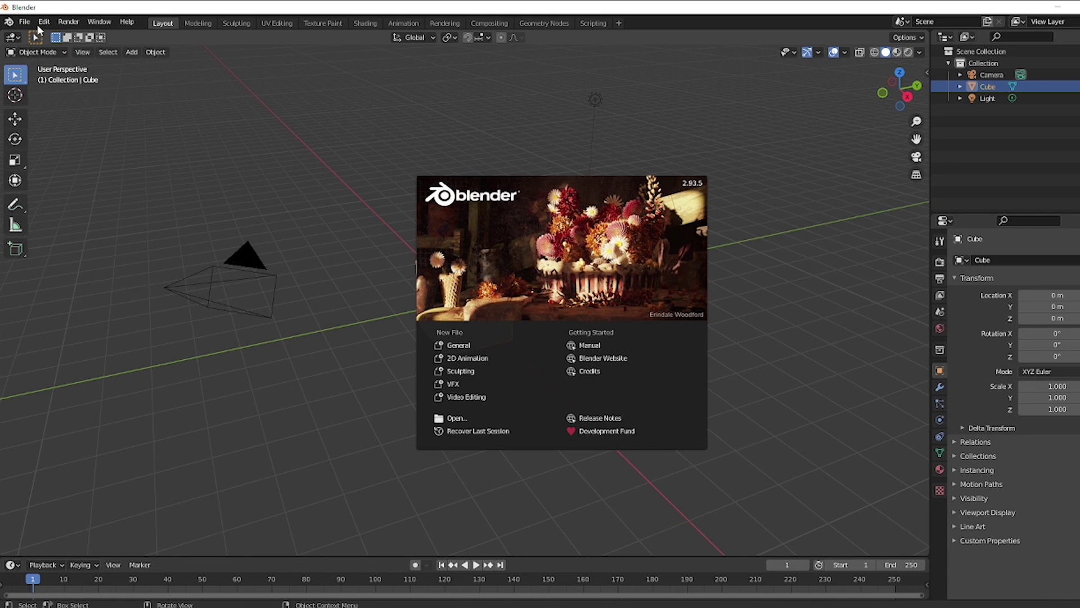
# Dismiss the splash screen and start a Wavefront OBJ import from the File menu
pyautogui.click(26, 24)
pyautogui.click(26, 24)
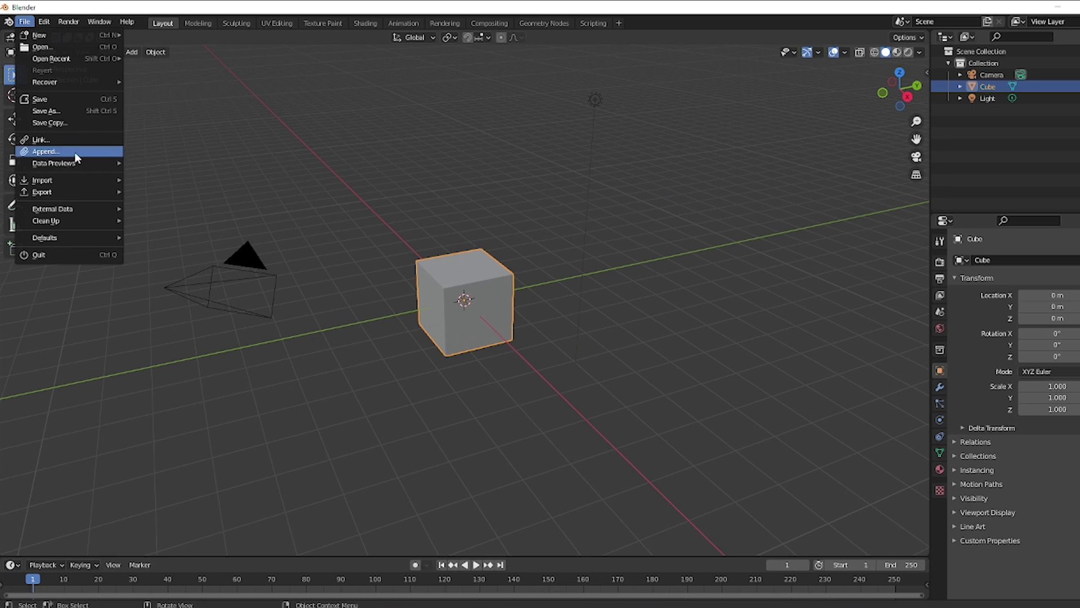
pyautogui.moveTo(110, 179)
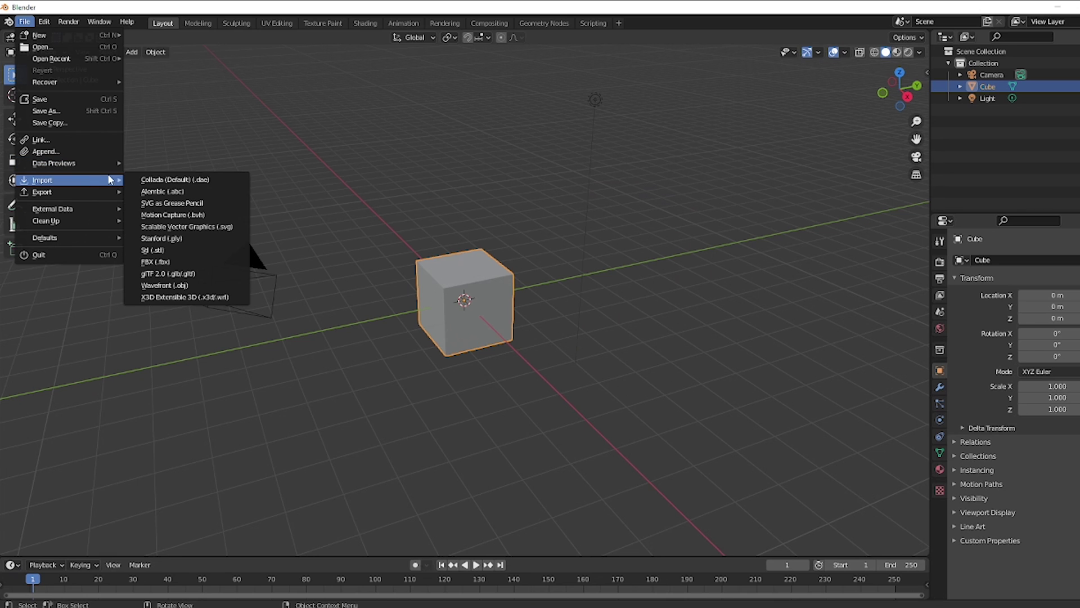
pyautogui.click(189, 285)
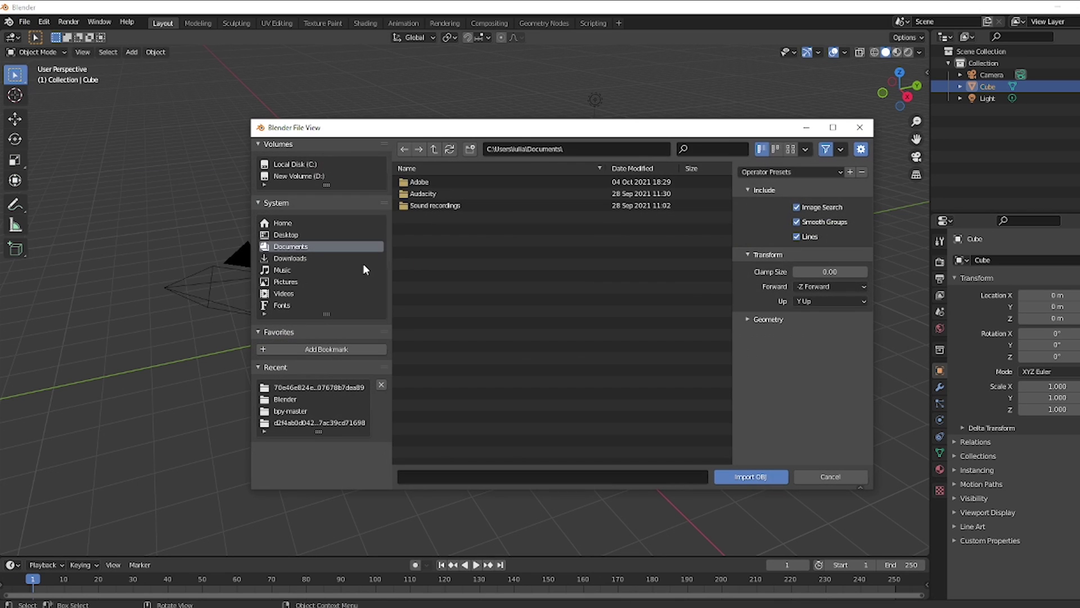
# Browse to D: Meshroom > DJI Mini 2 3D Modelling > MeshroomCache > Texturing and import texturedMesh.obj
pyautogui.click(286, 176)
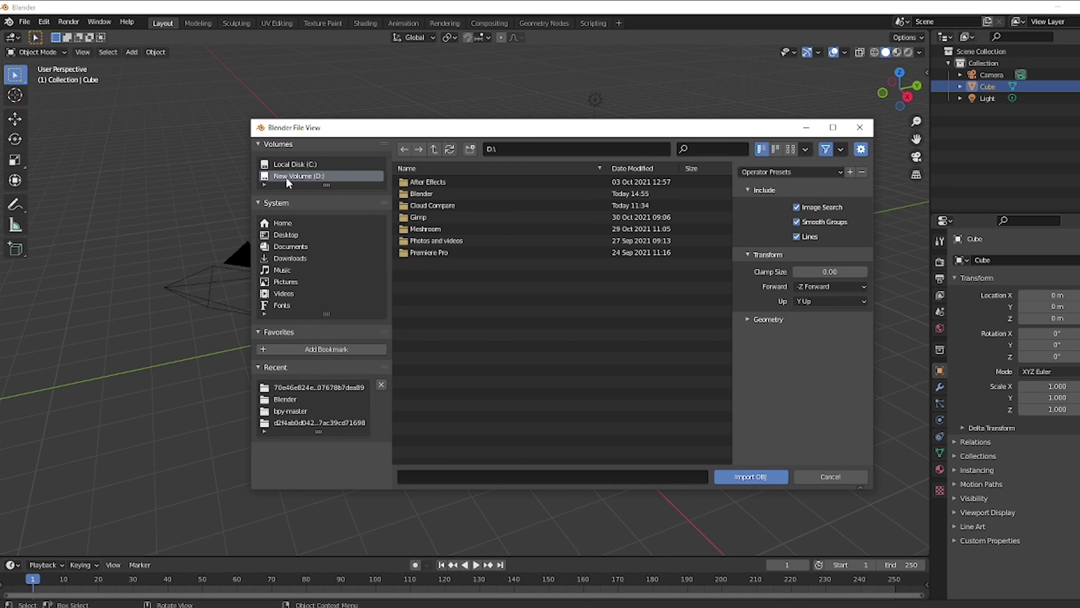
pyautogui.doubleClick(422, 228)
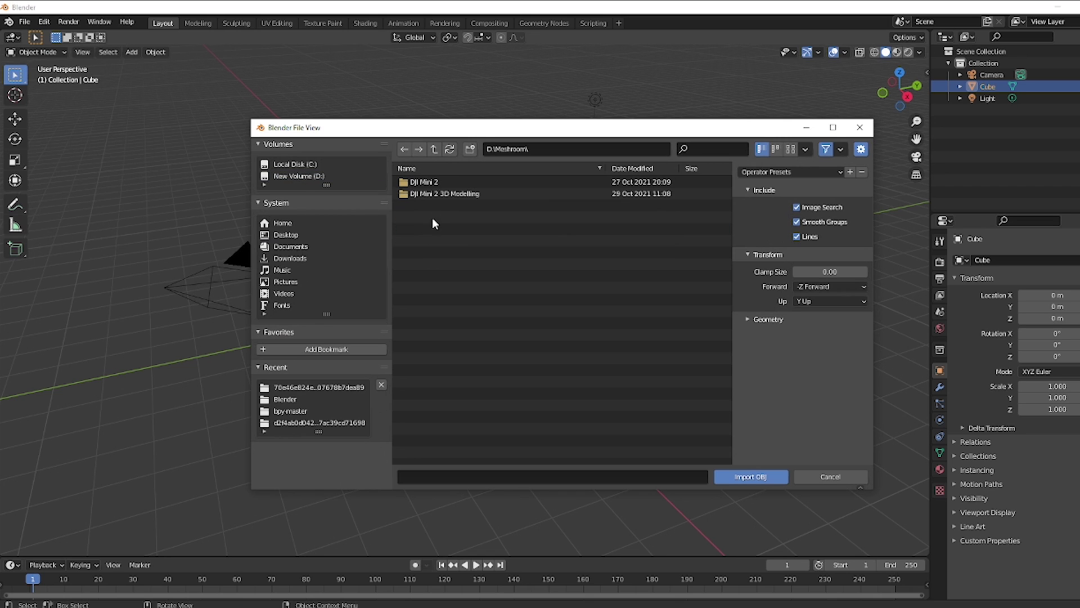
pyautogui.doubleClick(429, 191)
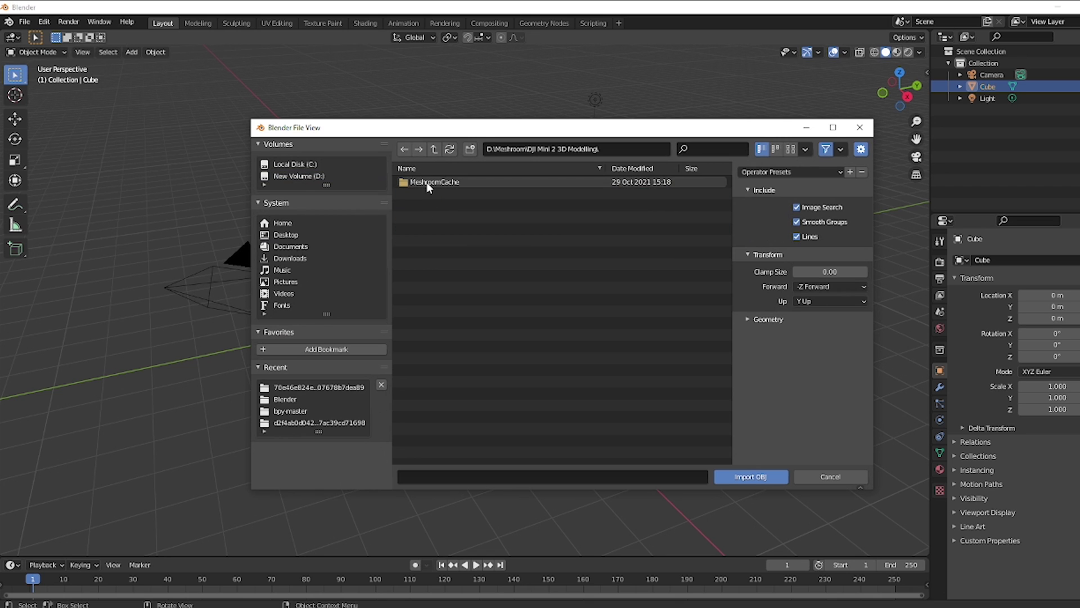
pyautogui.click(427, 186)
pyautogui.doubleClick(414, 189)
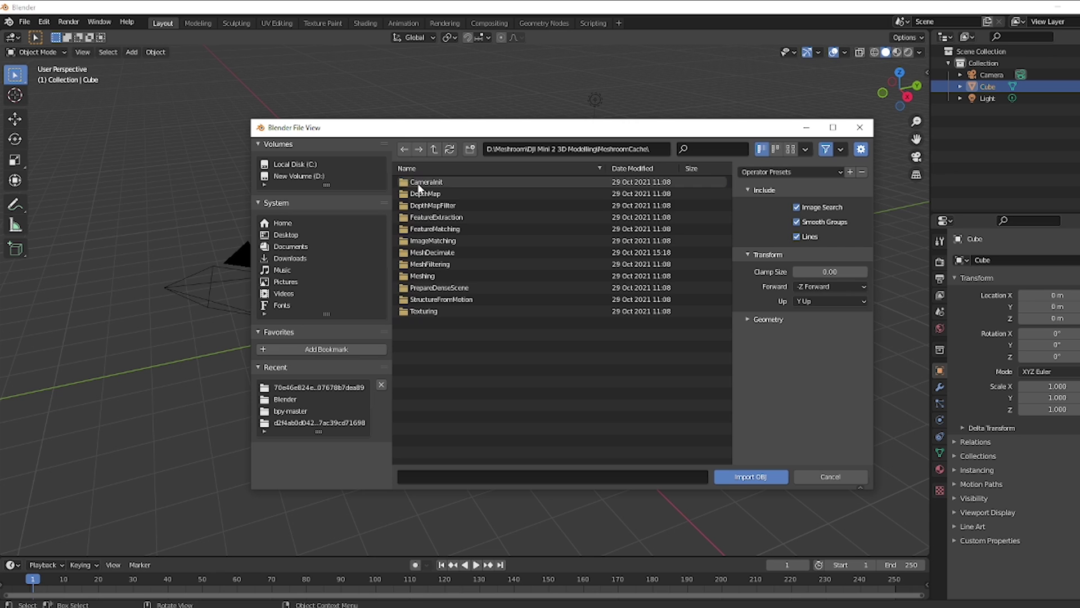
pyautogui.doubleClick(443, 312)
pyautogui.doubleClick(447, 183)
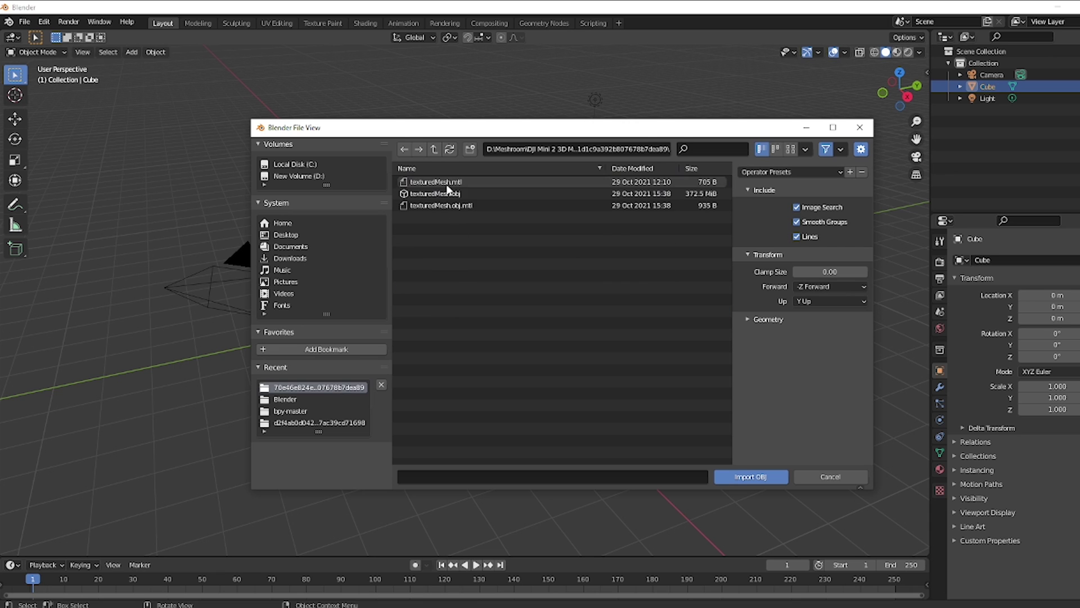
pyautogui.click(446, 194)
pyautogui.click(737, 476)
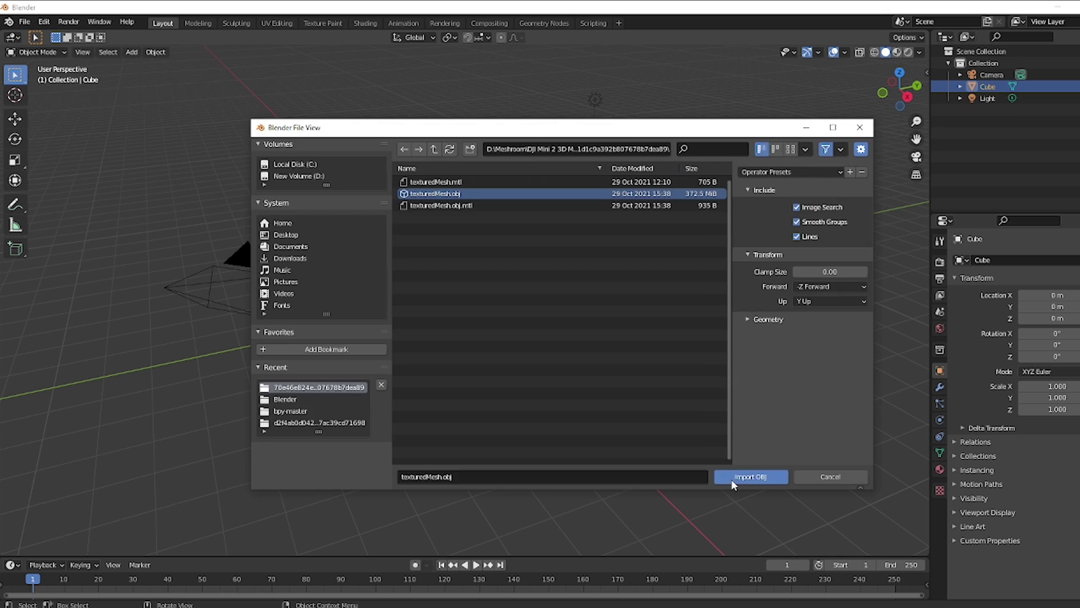
# Delete the default cube and rotate the imported texturedMesh so it lies flat
pyautogui.click(492, 276)
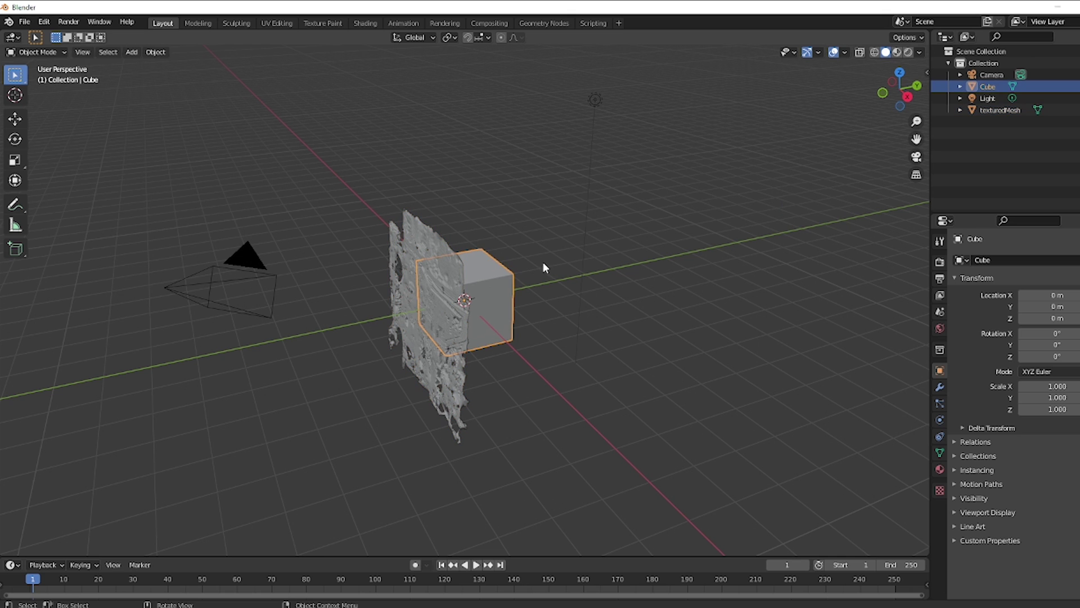
pyautogui.press('Delete')
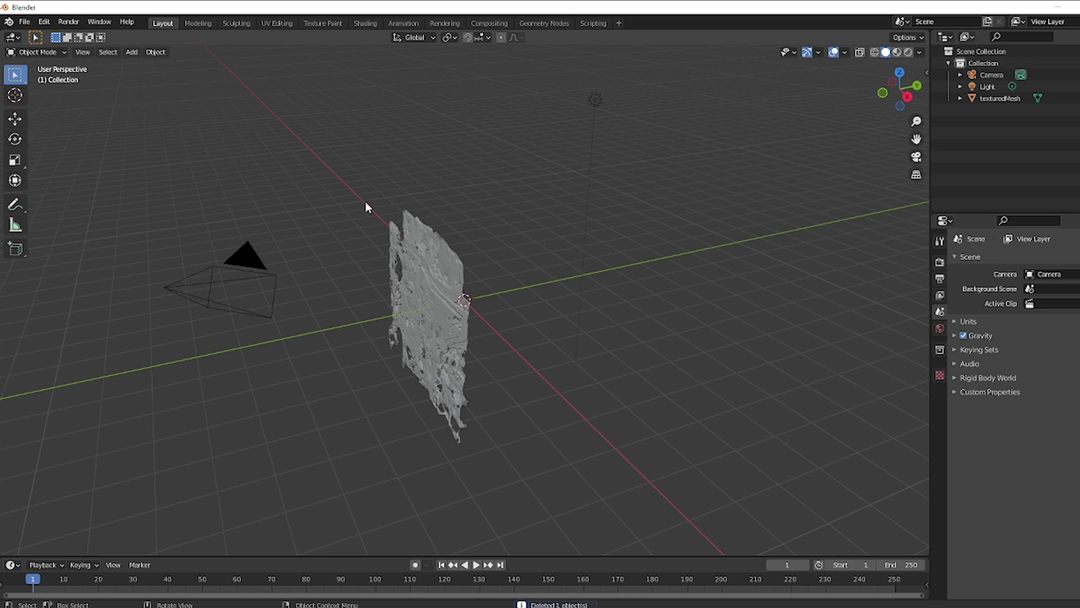
pyautogui.click(15, 139)
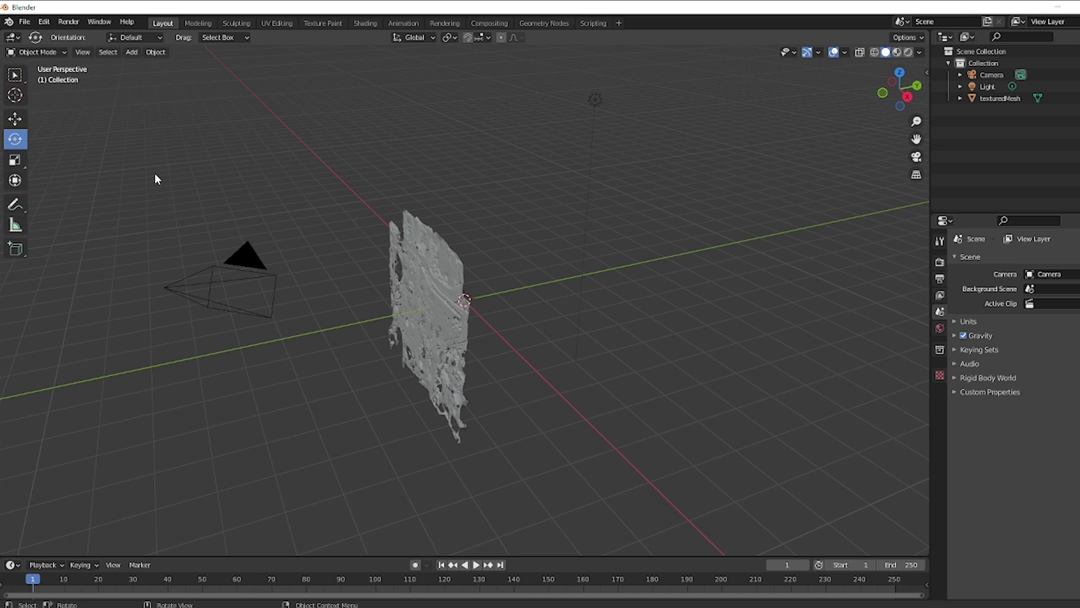
pyautogui.click(449, 267)
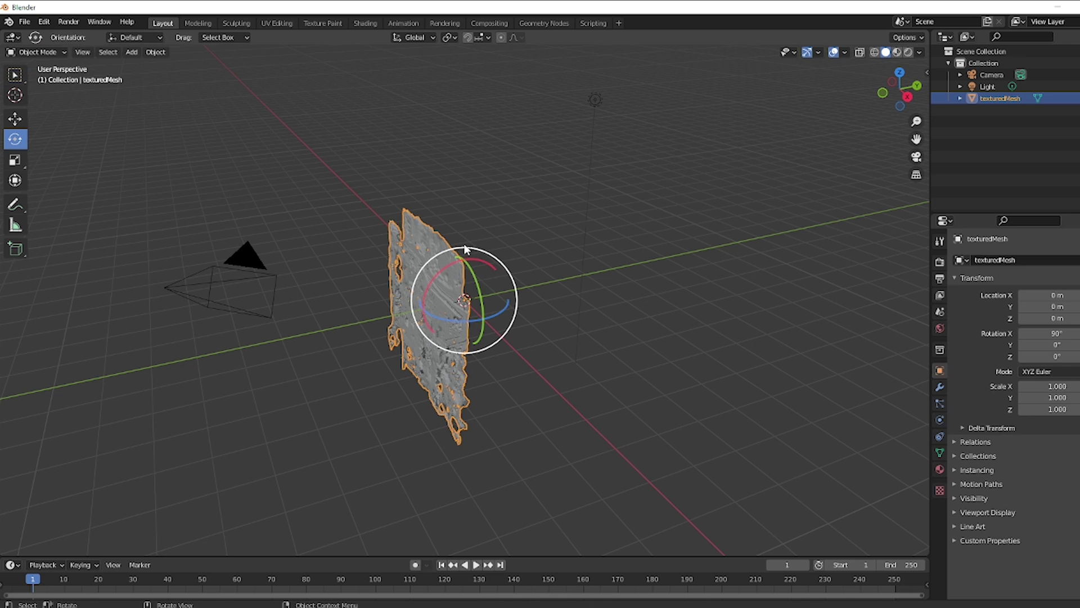
pyautogui.moveTo(465, 248); pyautogui.dragTo(487, 301)
pyautogui.moveTo(394, 303); pyautogui.dragTo(258, 292, button='middle')
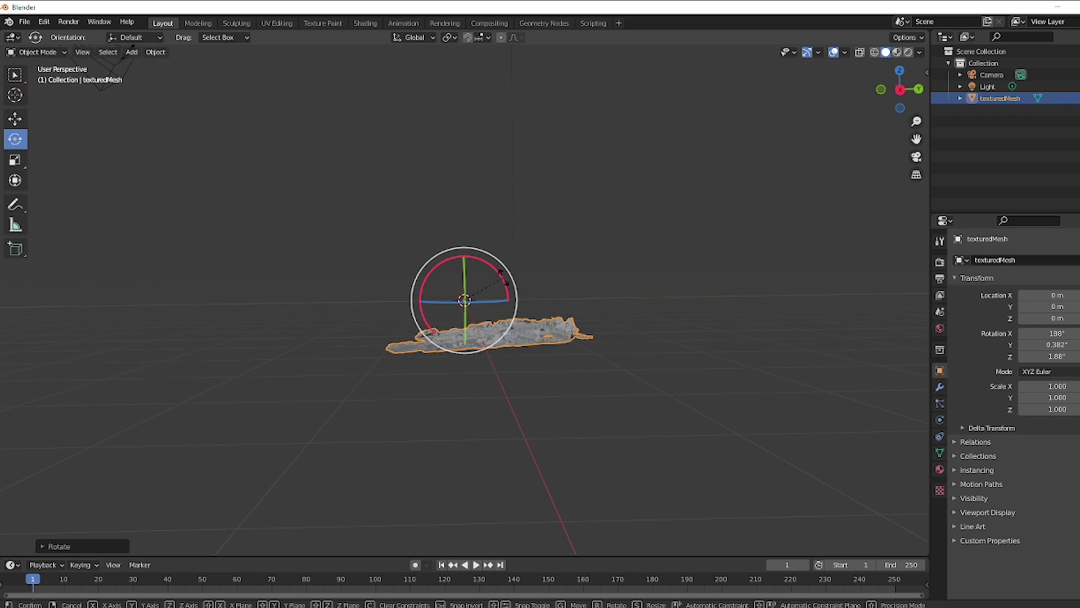
pyautogui.moveTo(504, 277); pyautogui.dragTo(505, 279)
# Move the scan mesh into position and switch to the Top viewpoint
pyautogui.click(15, 118)
pyautogui.moveTo(456, 334); pyautogui.dragTo(455, 292)
pyautogui.click(83, 52)
pyautogui.moveTo(104, 187)
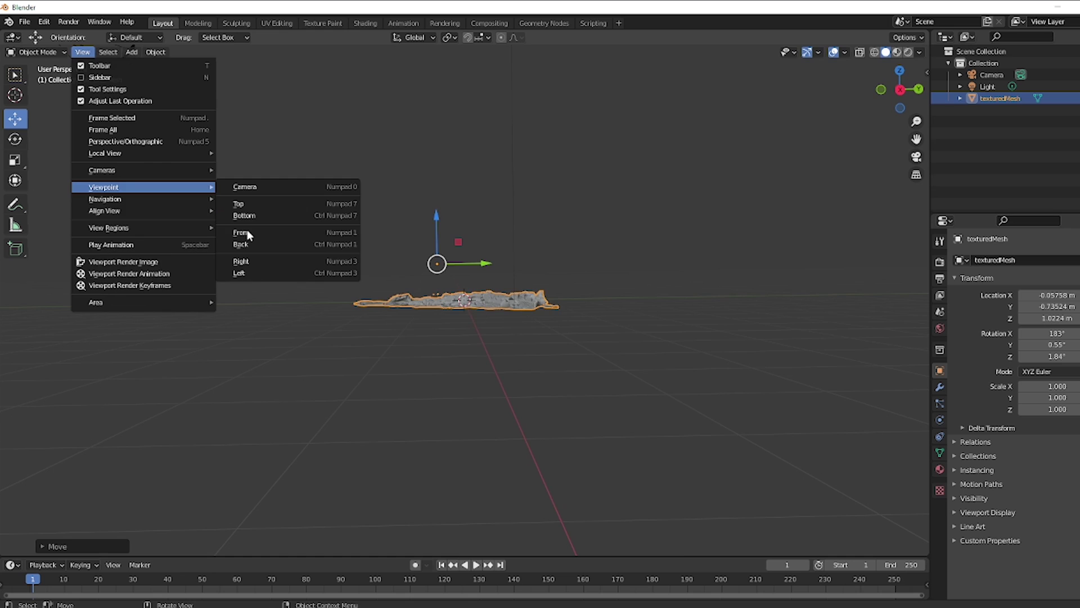
pyautogui.click(238, 204)
# Set the scan mesh's origin to its centre of mass and enable X-Ray
pyautogui.click(622, 210)
pyautogui.click(367, 215)
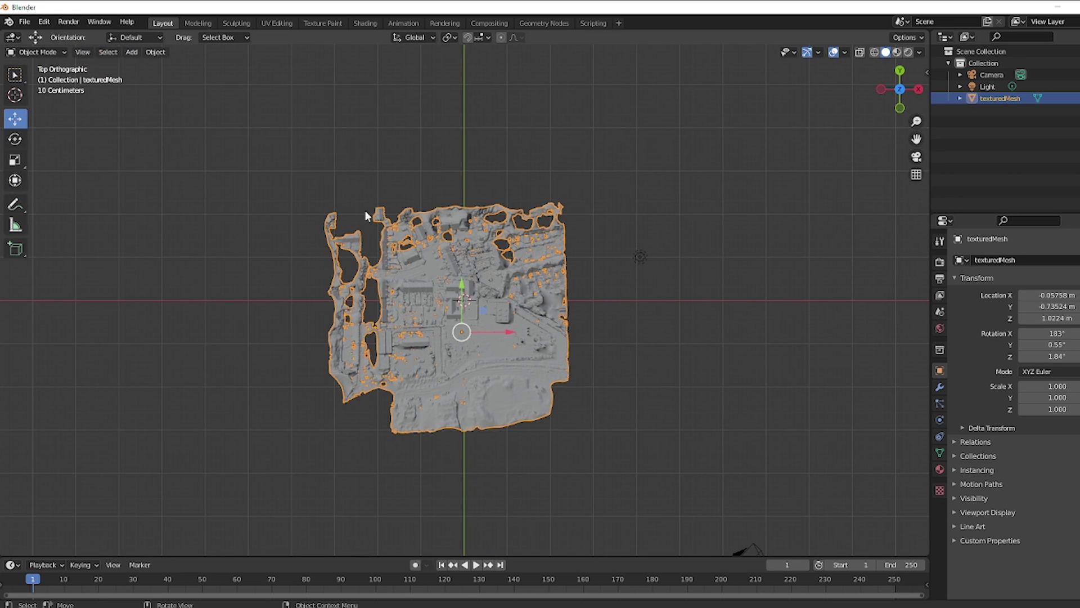
pyautogui.click(155, 52)
pyautogui.moveTo(236, 75)
pyautogui.click(327, 119)
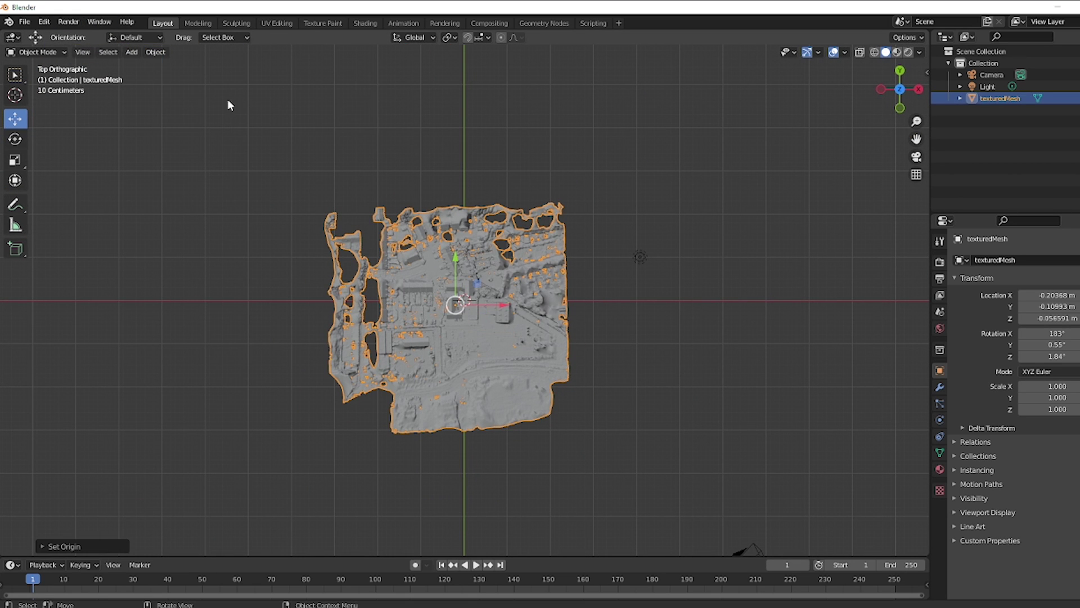
pyautogui.click(860, 53)
pyautogui.click(56, 52)
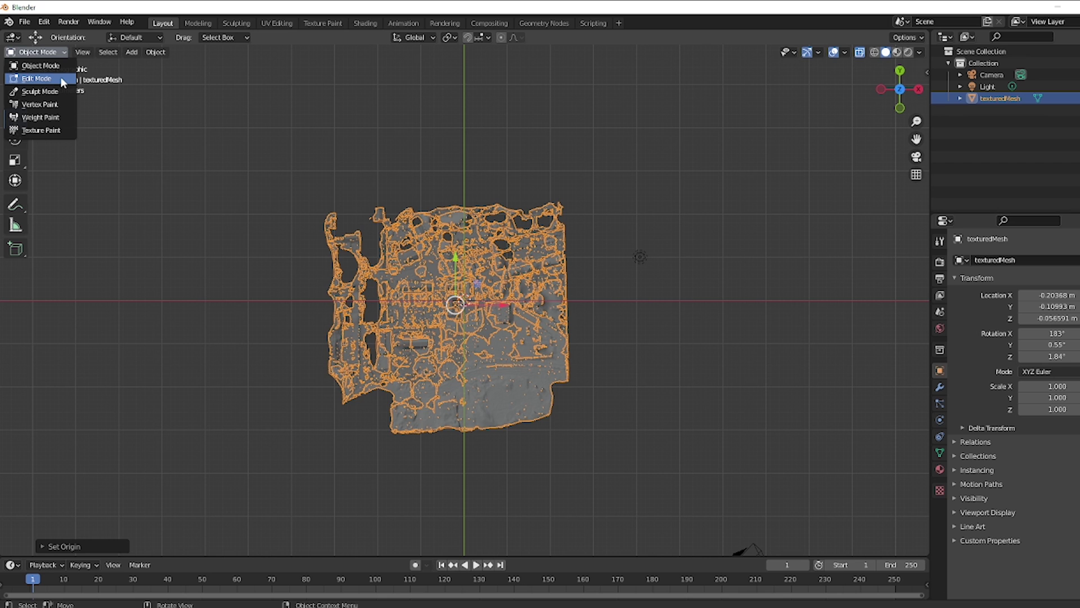
# In Edit Mode, box-select the rectangle around the housing block
pyautogui.click(61, 80)
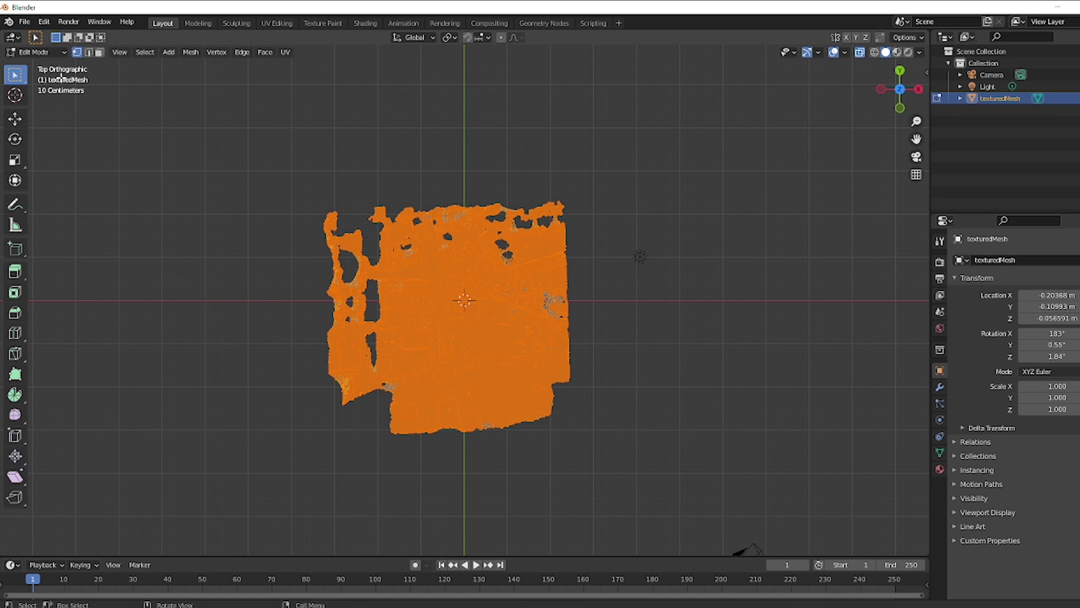
pyautogui.scroll(6, 475, 279)
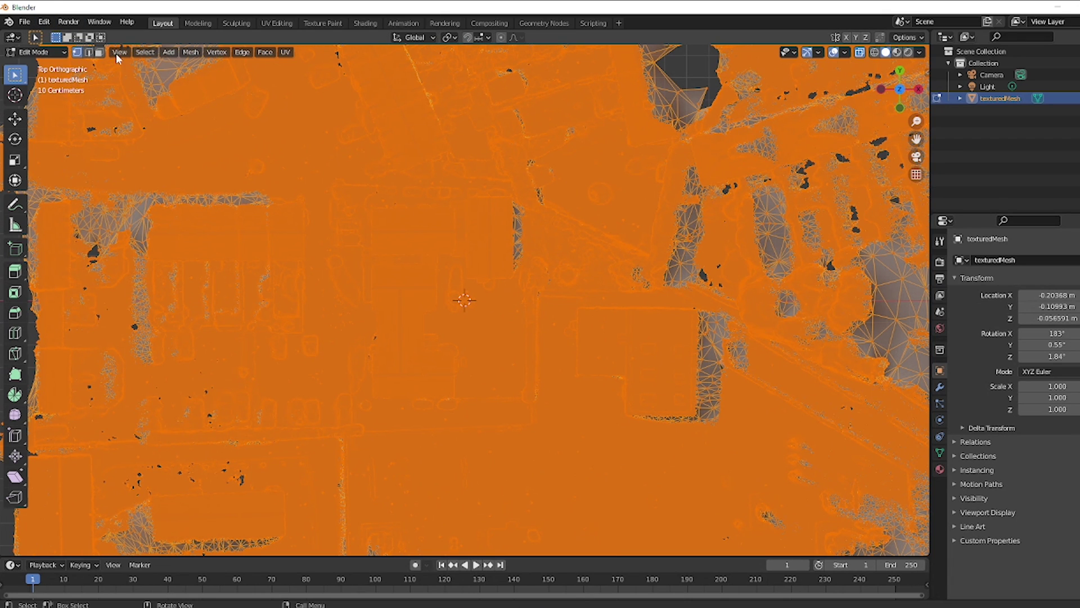
pyautogui.click(141, 53)
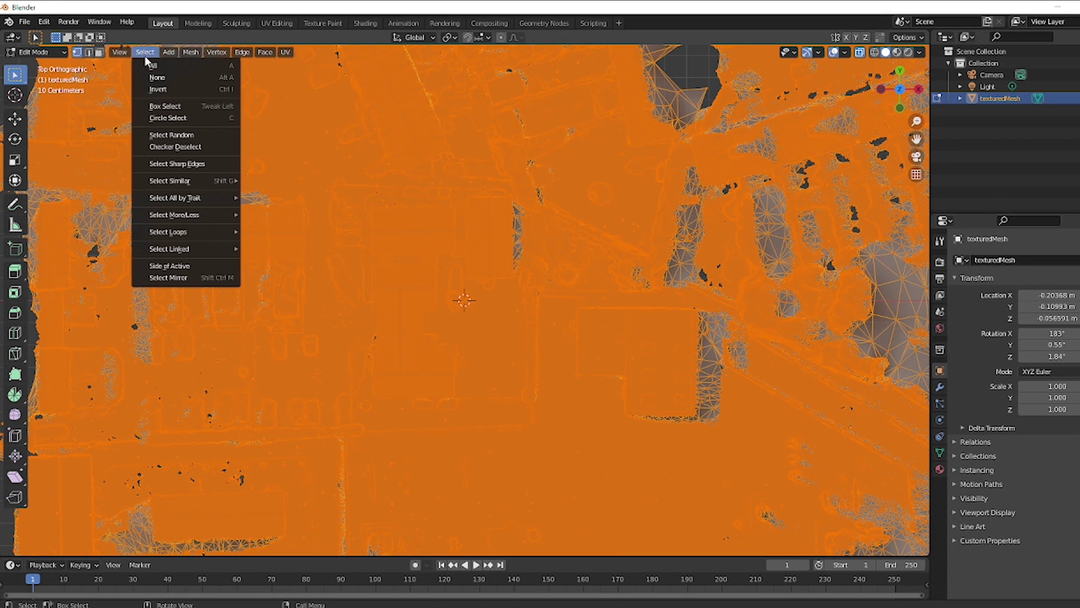
pyautogui.click(169, 106)
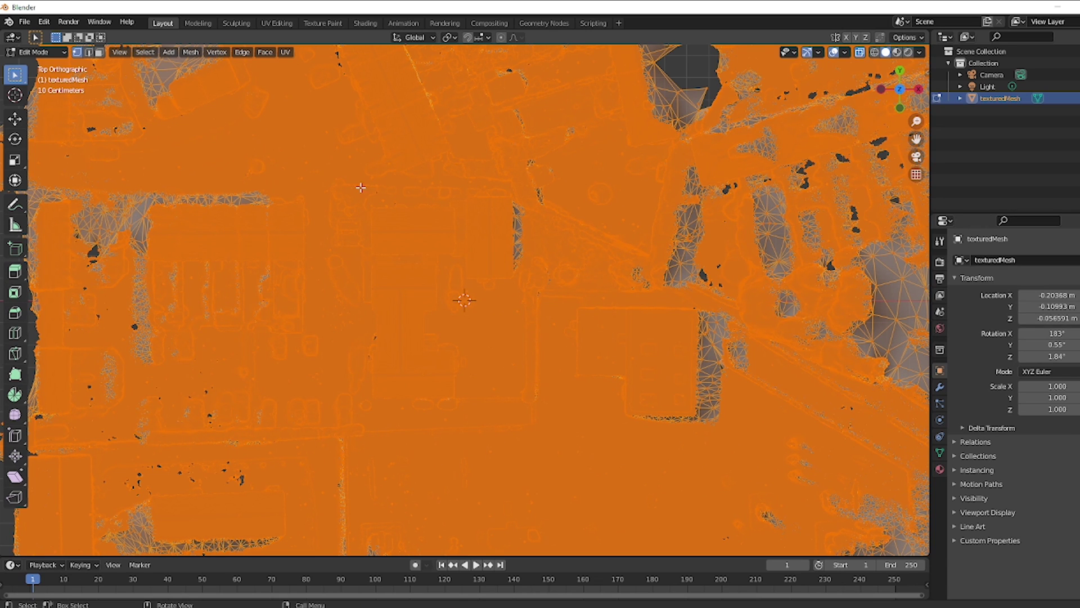
pyautogui.moveTo(315, 168); pyautogui.dragTo(541, 442)
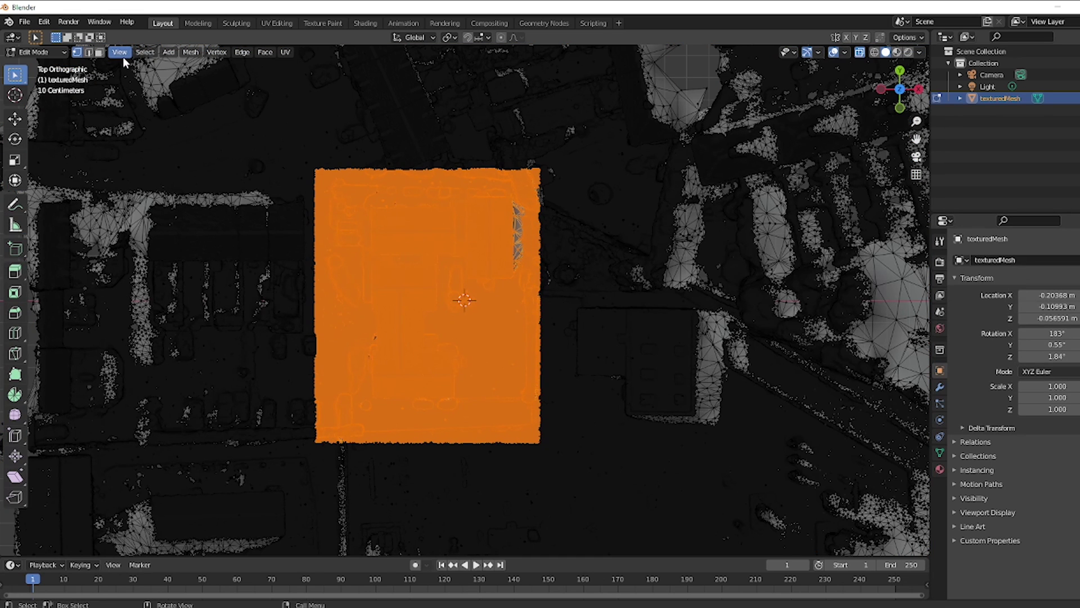
# Invert the selection and delete the surrounding vertices, leaving only the block
pyautogui.click(145, 53)
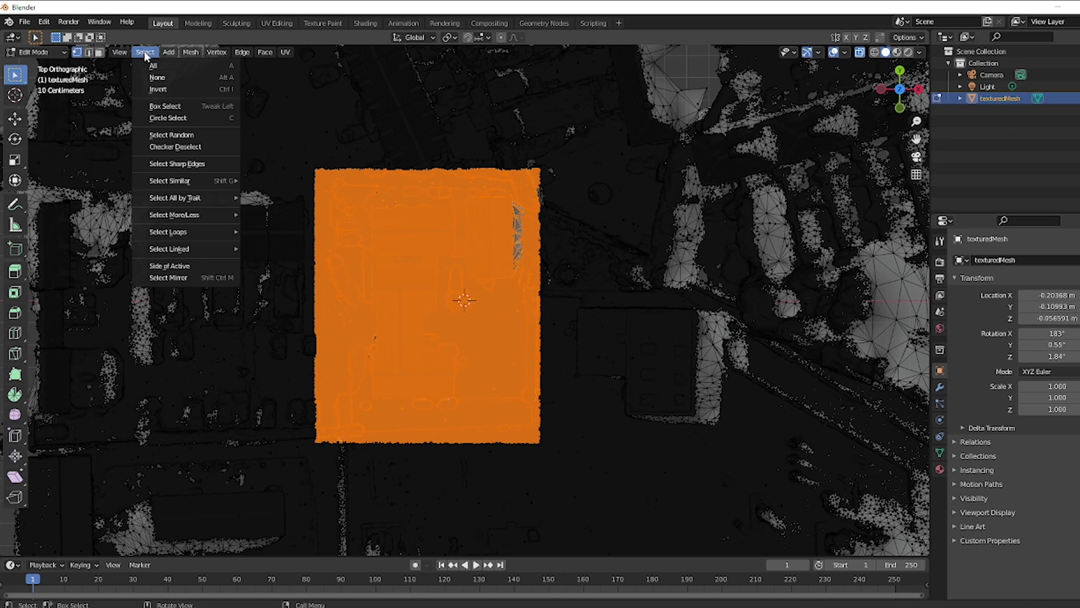
pyautogui.click(161, 88)
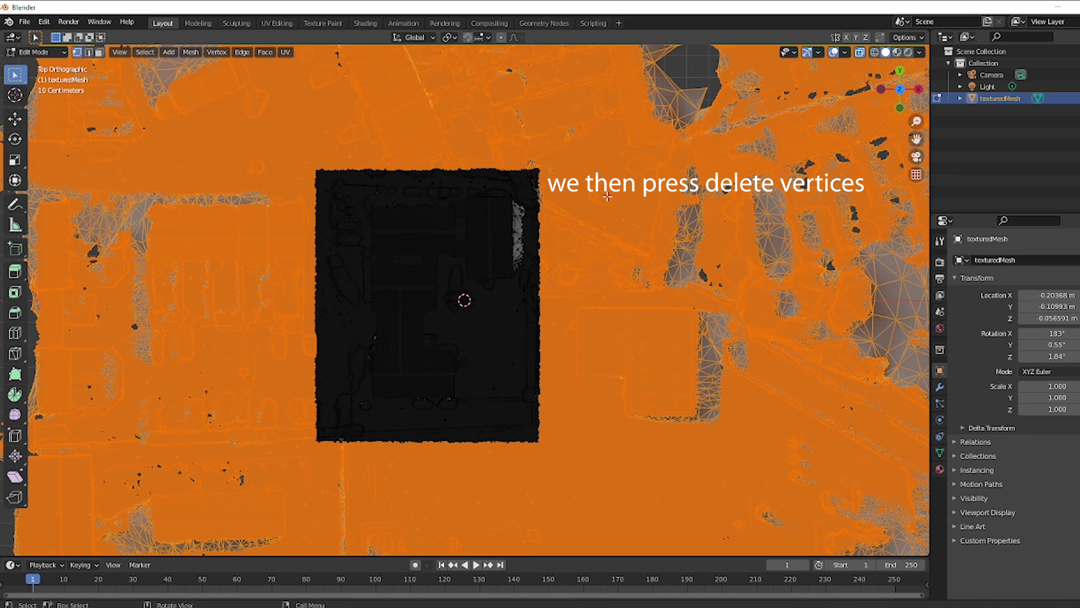
pyautogui.press('x')
pyautogui.click(571, 199)
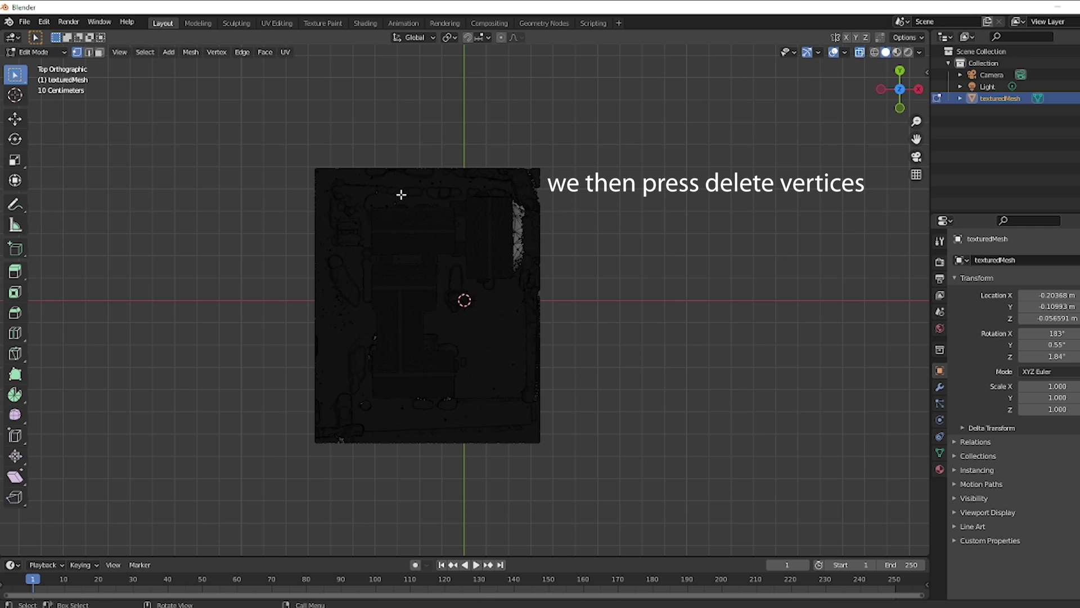
pyautogui.moveTo(562, 337); pyautogui.dragTo(577, 284, button='middle')
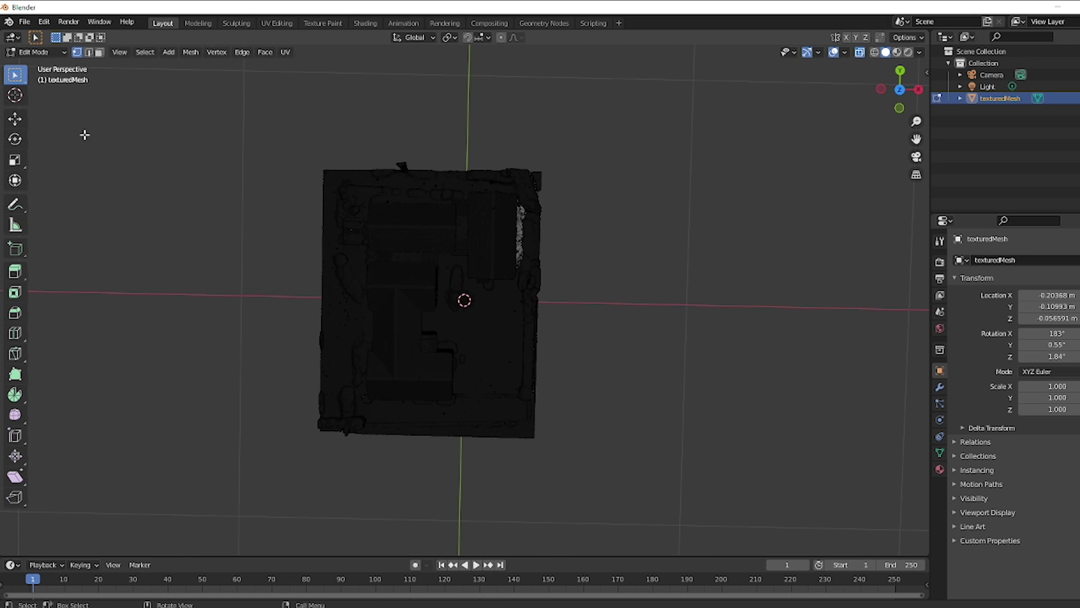
# Return to Object Mode, switch to Material Preview, and orbit low to see the textured brick walls
pyautogui.click(61, 55)
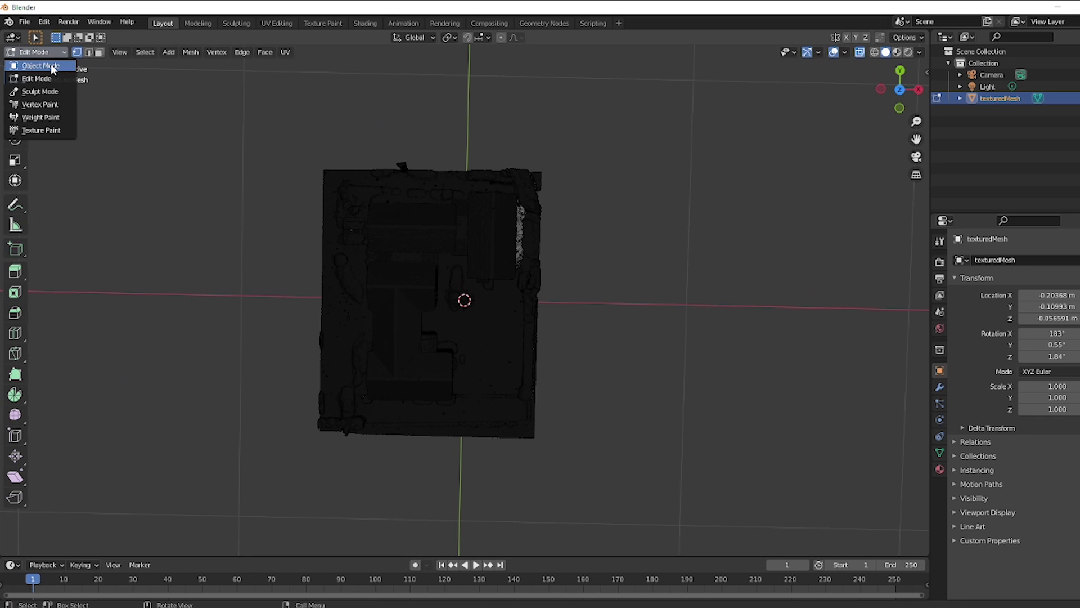
pyautogui.click(52, 67)
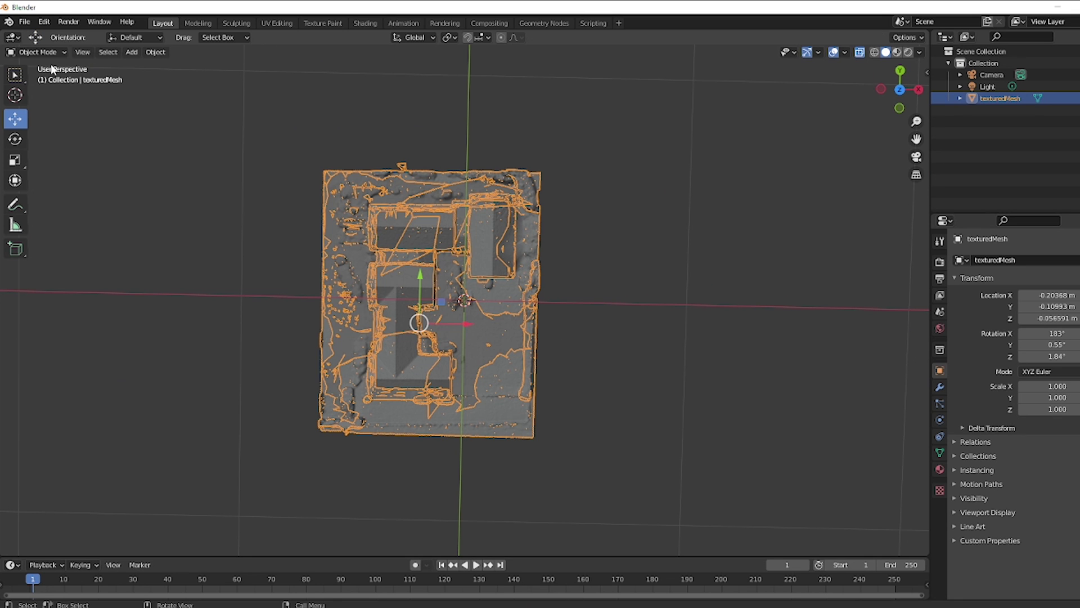
pyautogui.click(896, 54)
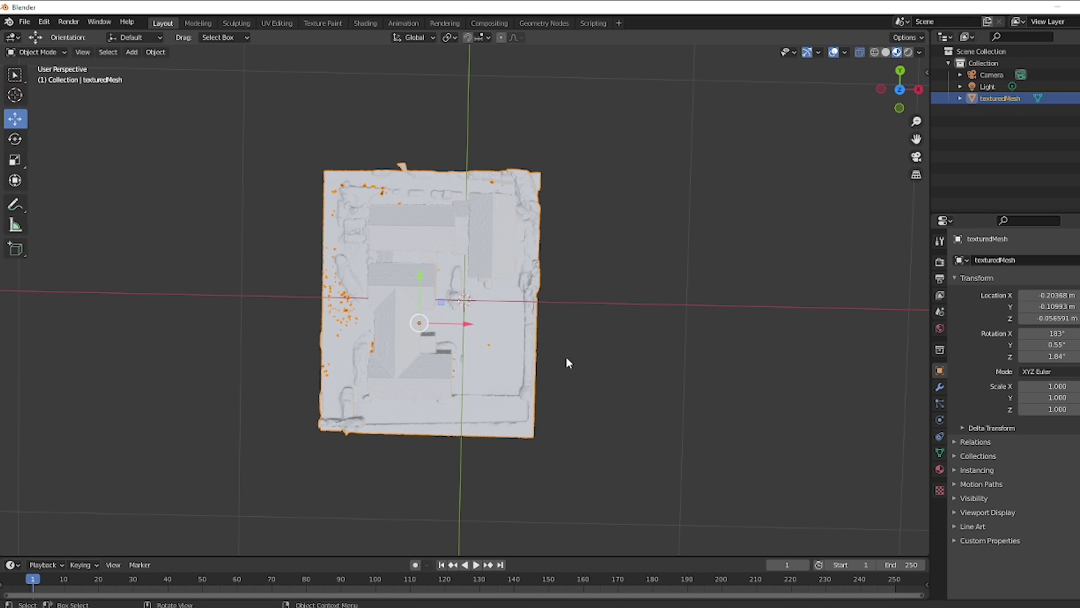
pyautogui.moveTo(581, 309); pyautogui.dragTo(591, 333, button='middle')
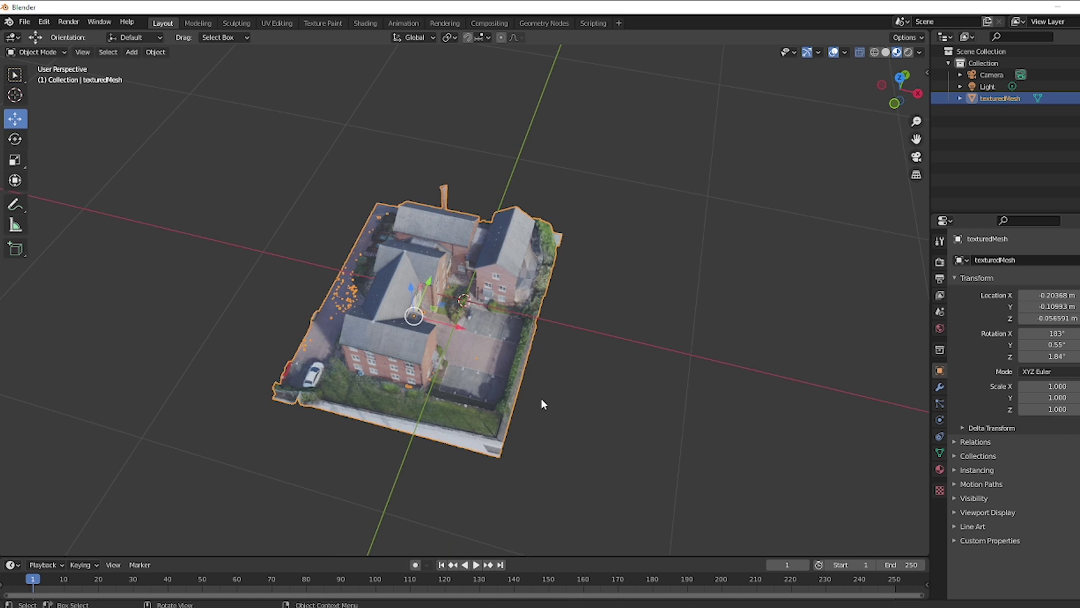
pyautogui.moveTo(541, 398); pyautogui.dragTo(623, 345, button='middle')
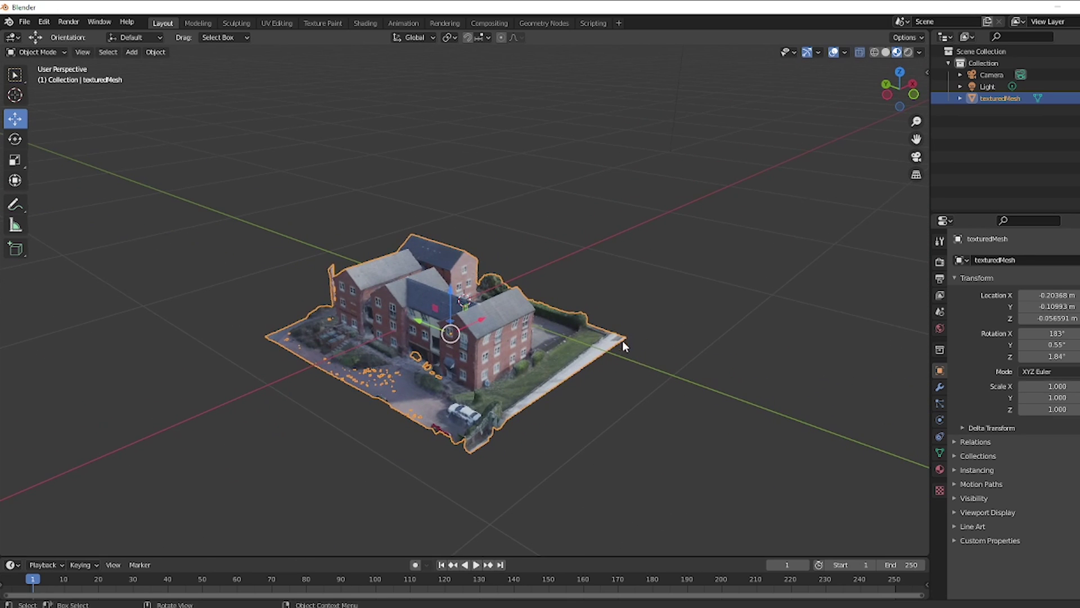
pyautogui.click(635, 293)
pyautogui.scroll(3, 498, 325)
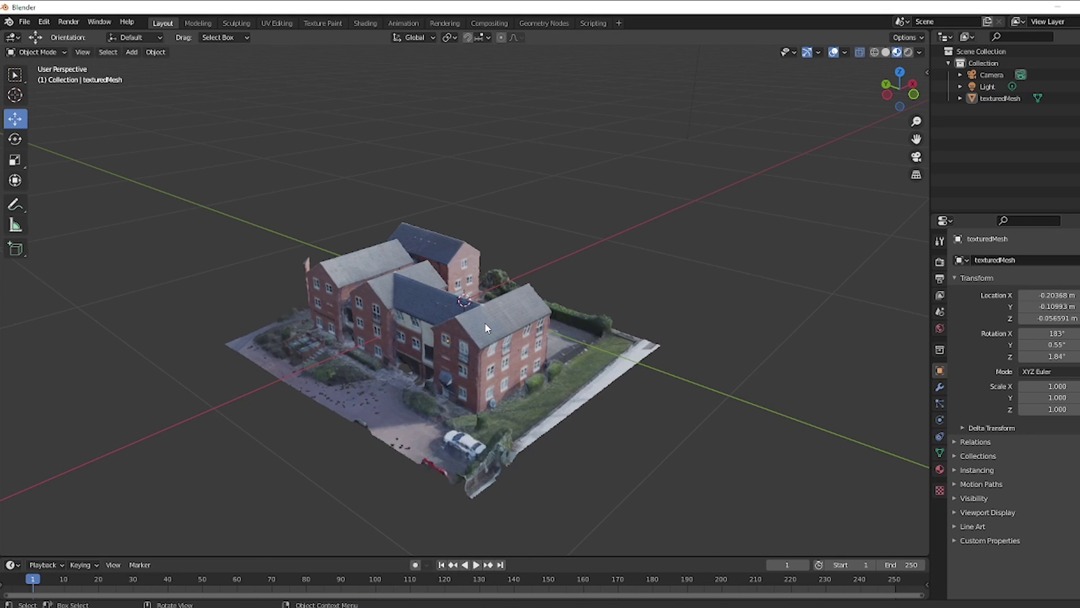
pyautogui.moveTo(721, 308); pyautogui.dragTo(724, 355, button='middle')
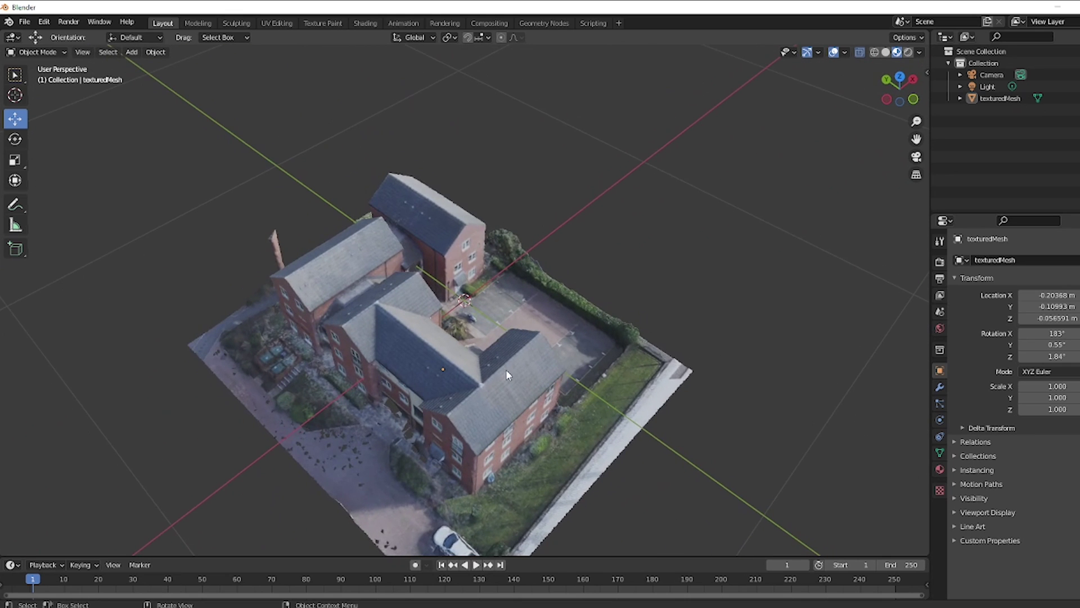
pyautogui.moveTo(358, 458); pyautogui.dragTo(475, 395, button='middle')
pyautogui.scroll(-4, 475, 395)
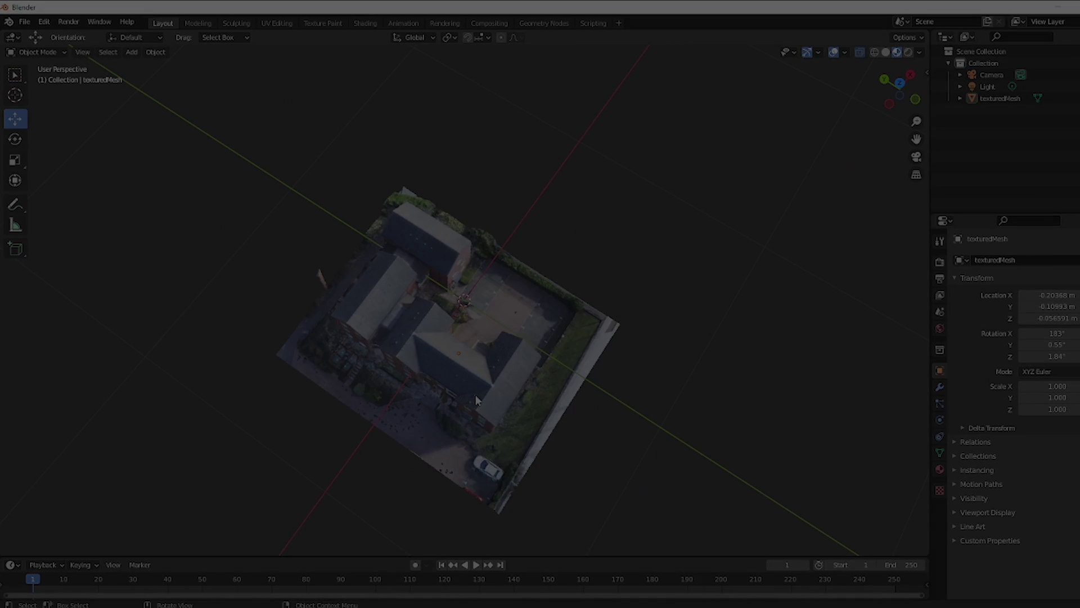